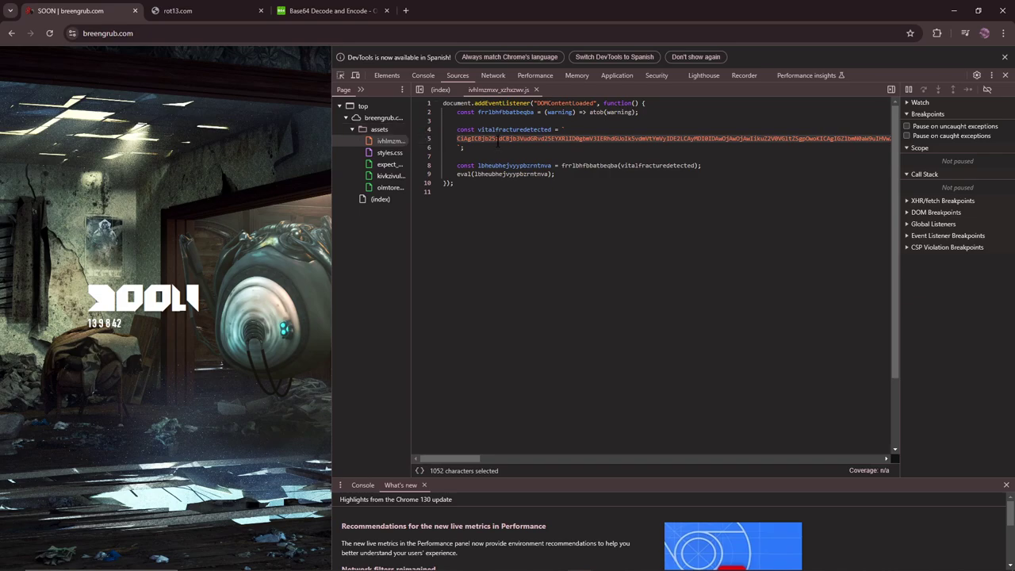
Step: Switch to the Base64 decoding page and read the decoded countdown script through to its end
{"action": "left_click_drag", "start_coordinate": [476, 458], "coordinate": [425, 476]}
{"action": "left_click", "coordinate": [329, 10]}
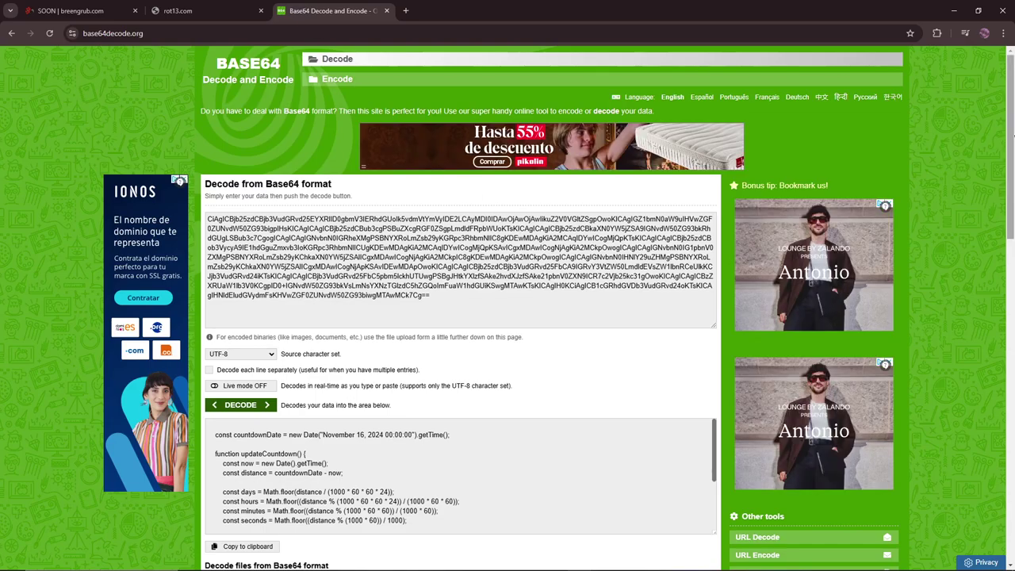
{"action": "scroll", "coordinate": [342, 173], "scroll_direction": "down", "scroll_amount": 3}
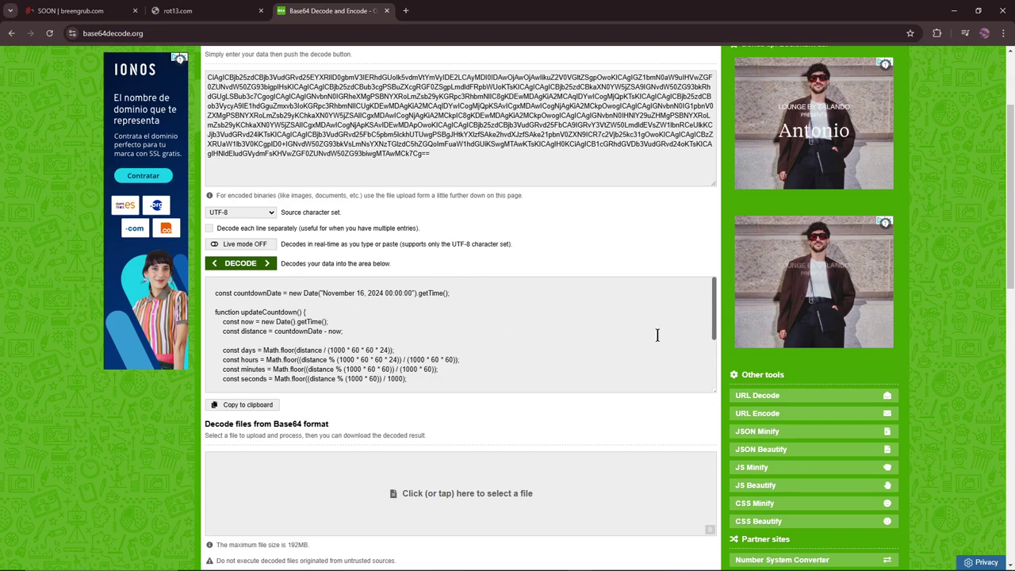
{"action": "scroll", "coordinate": [355, 342], "scroll_direction": "down", "scroll_amount": 3}
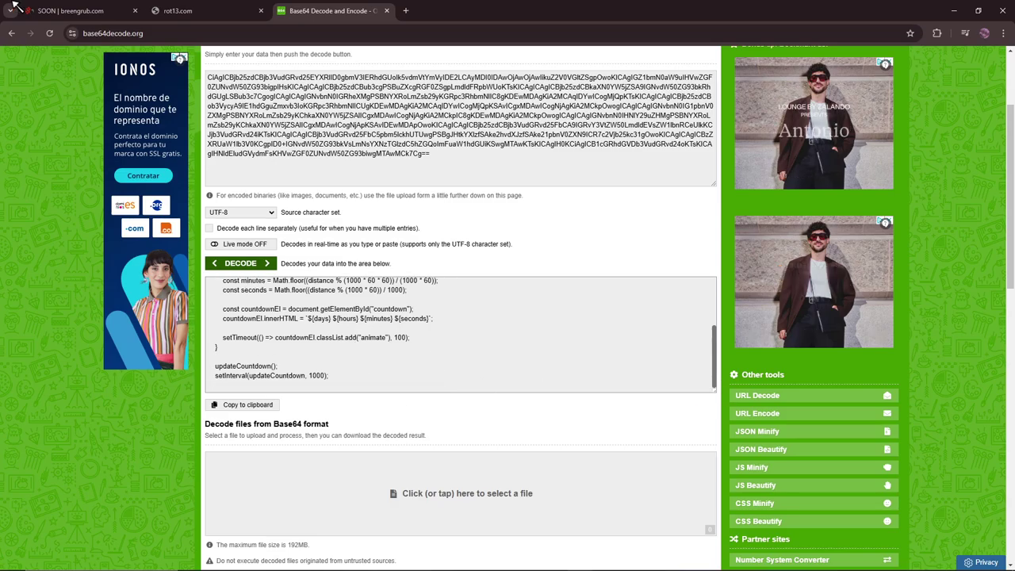
Step: Select the variable name lbheubhejvyypbzrntnva in the site's script and check its ROT13 decoding on rot13.com
{"action": "left_click", "coordinate": [59, 7]}
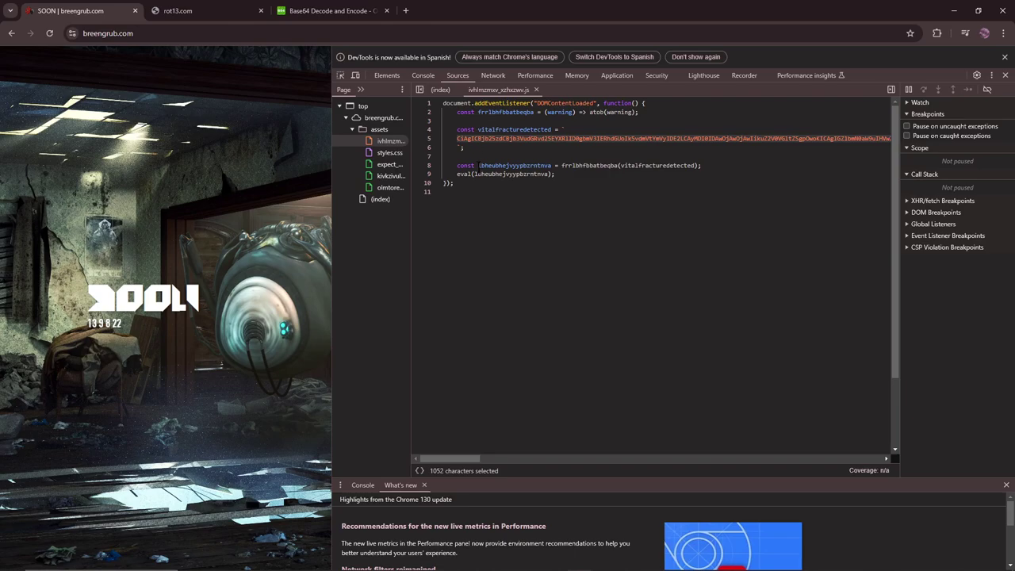
{"action": "left_click_drag", "start_coordinate": [479, 165], "coordinate": [547, 166]}
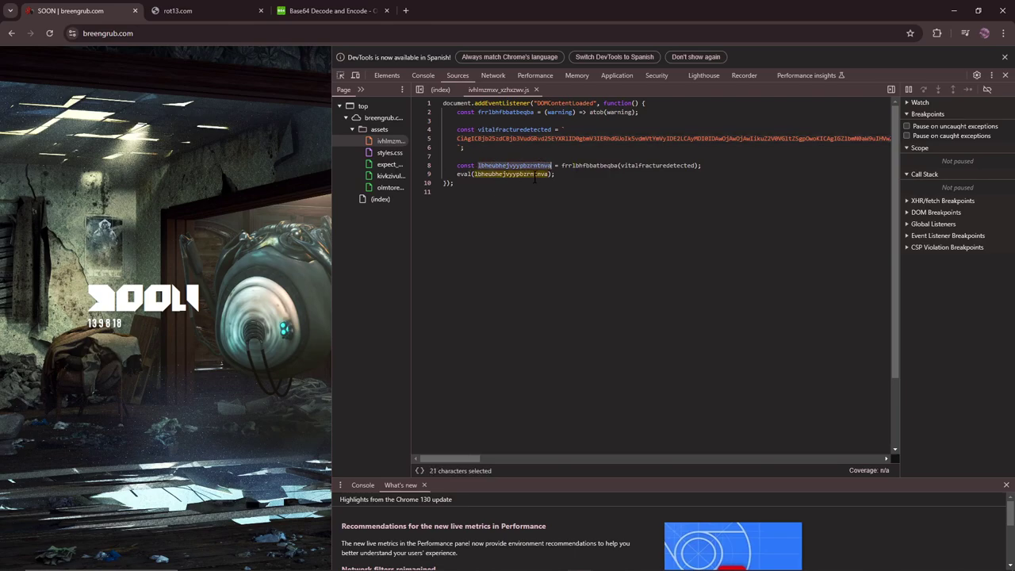
{"action": "left_click", "coordinate": [182, 11]}
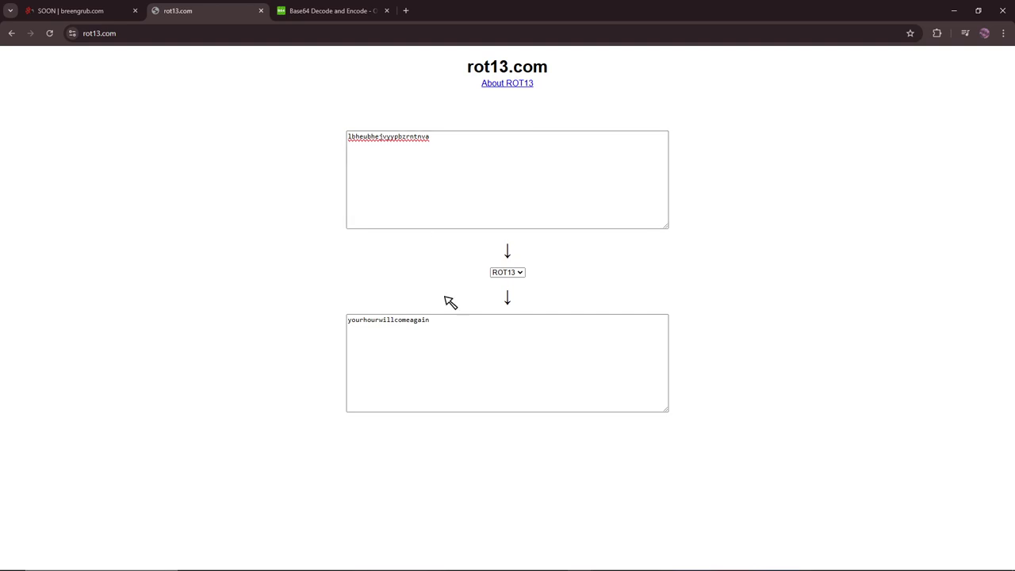
{"action": "left_click_drag", "start_coordinate": [461, 325], "coordinate": [341, 331]}
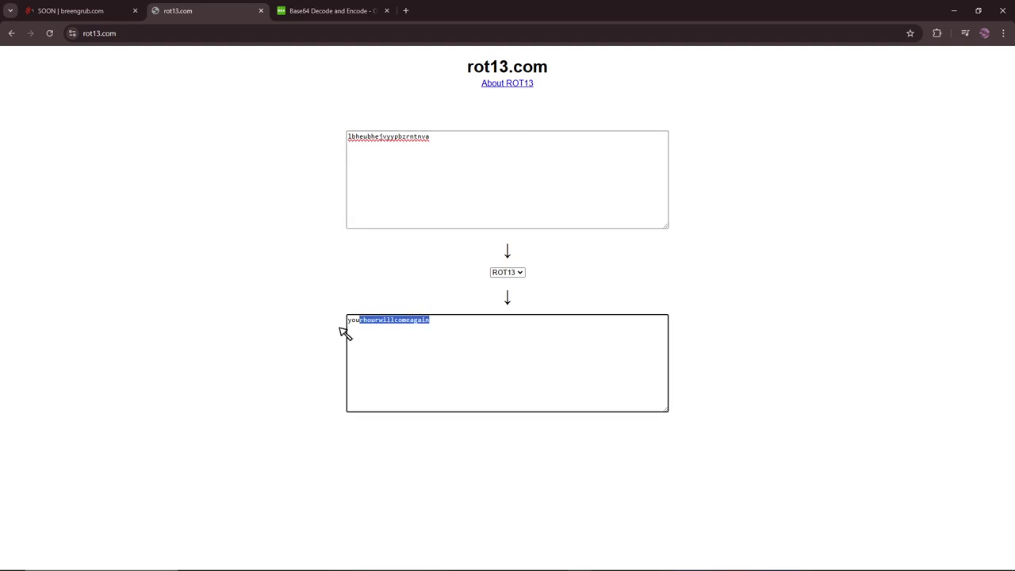
{"action": "left_click", "coordinate": [479, 334]}
Step: Copy the function name frrlbhfbbatbeqba from line 8 of the script and decode it on rot13.com
{"action": "left_click", "coordinate": [47, 10]}
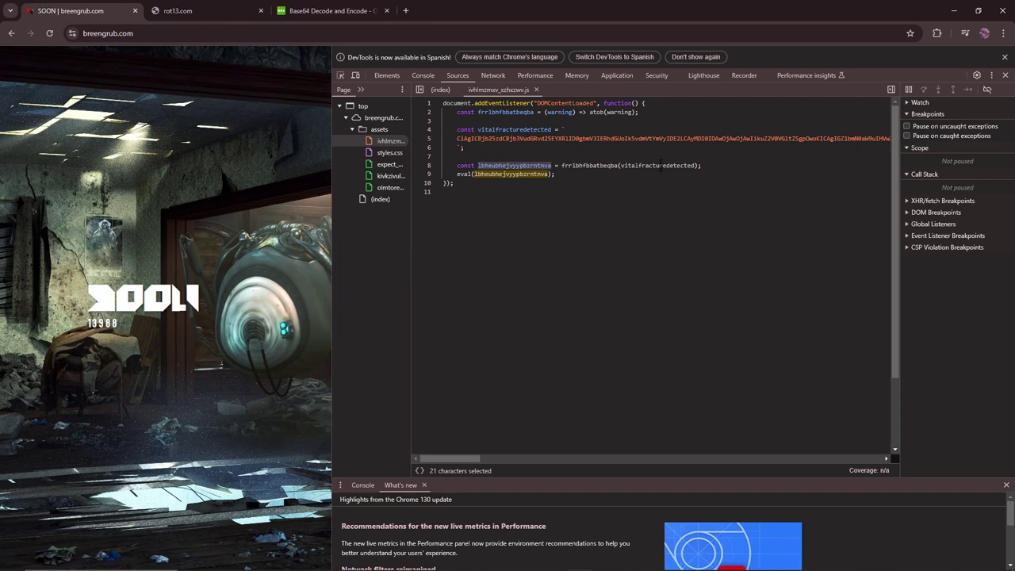
{"action": "left_click_drag", "start_coordinate": [562, 165], "coordinate": [607, 165]}
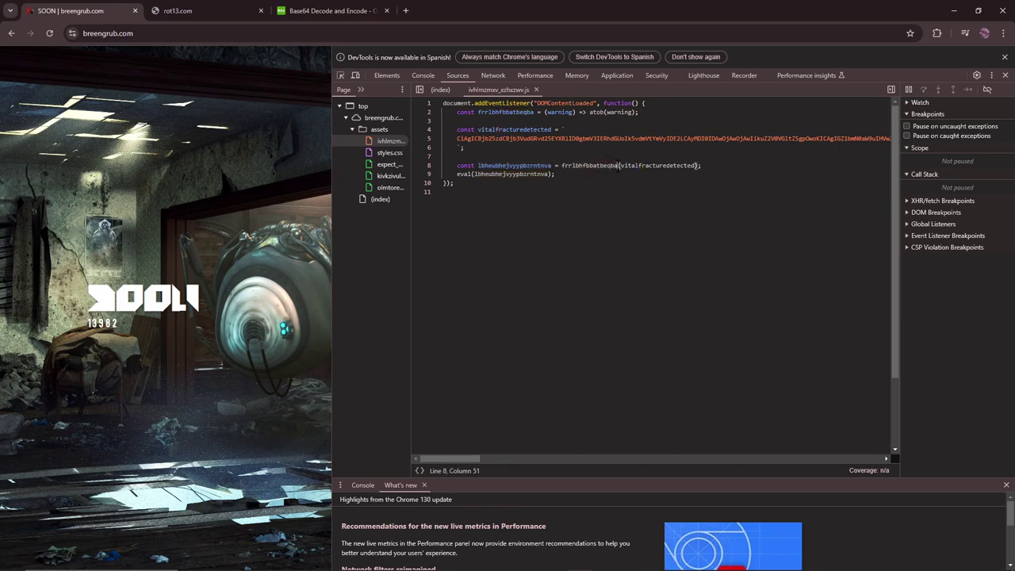
{"action": "right_click", "coordinate": [608, 165]}
{"action": "left_click", "coordinate": [596, 165]}
{"action": "left_click_drag", "start_coordinate": [561, 165], "coordinate": [617, 165]}
{"action": "left_click", "coordinate": [177, 10]}
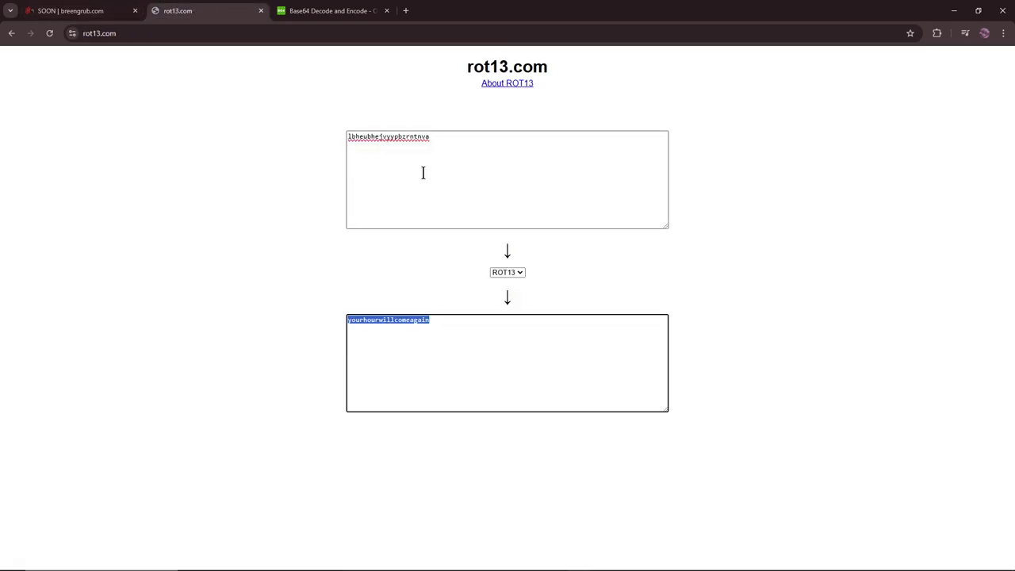
{"action": "left_click", "coordinate": [423, 172]}
{"action": "key", "text": "ctrl+a"}
{"action": "key", "text": "ctrl+v"}
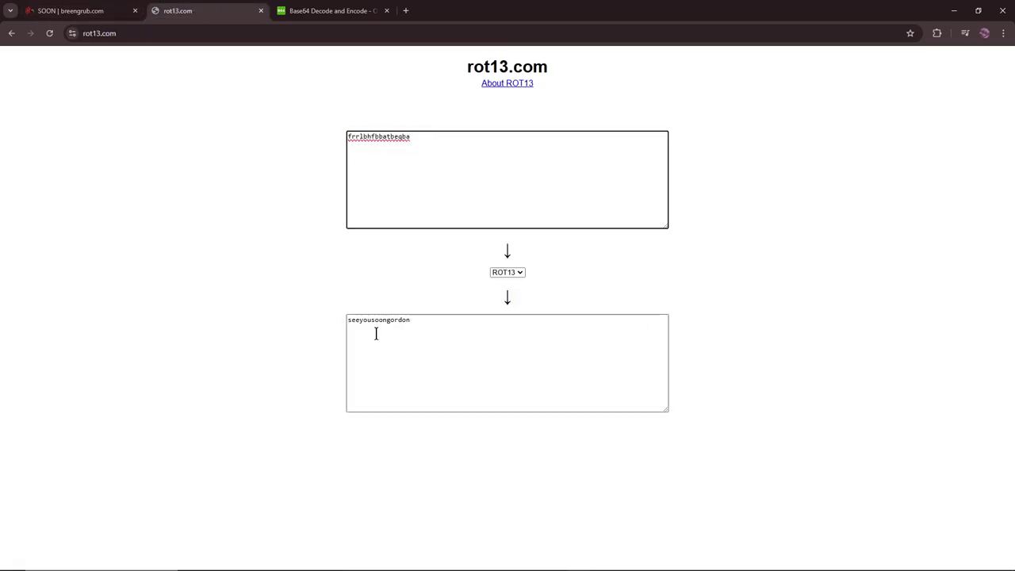
{"action": "left_click_drag", "start_coordinate": [376, 333], "coordinate": [340, 330]}
{"action": "left_click", "coordinate": [474, 322]}
Step: Examine the vitalfracturedetected argument on line 8 of the breengrub.com script
{"action": "left_click", "coordinate": [79, 11]}
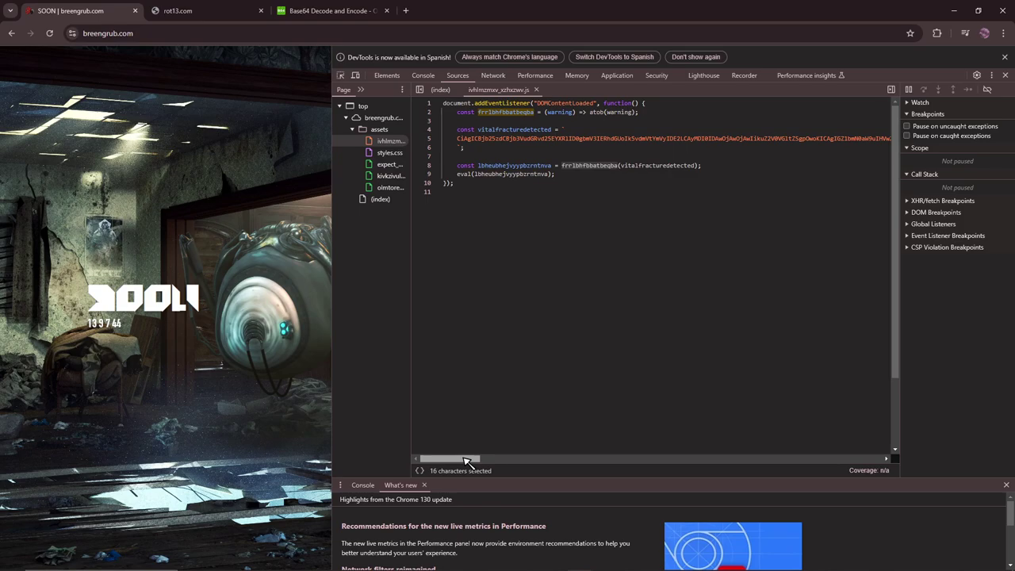
{"action": "left_click_drag", "start_coordinate": [622, 165], "coordinate": [696, 166]}
{"action": "key", "text": "End"}
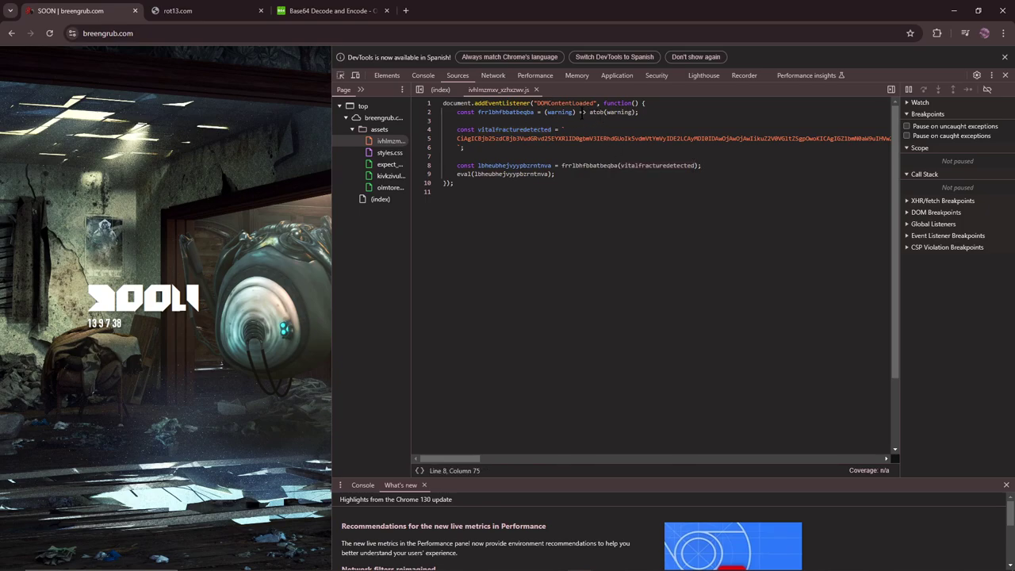
{"action": "left_click_drag", "start_coordinate": [475, 454], "coordinate": [431, 436]}
Step: Open styles.css from the assets folder and look through its rules and encoded comments
{"action": "left_click", "coordinate": [384, 153]}
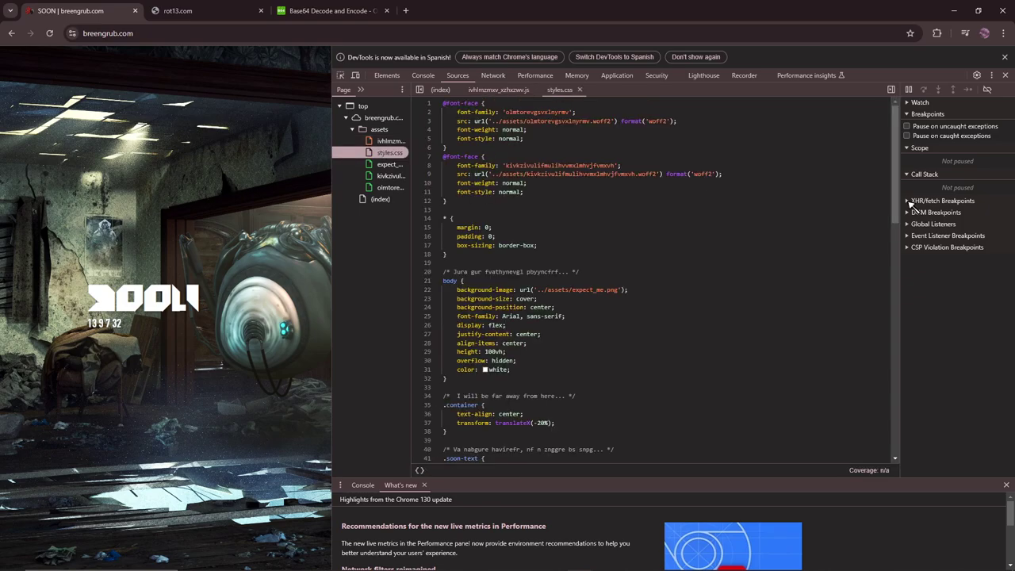
{"action": "left_click_drag", "start_coordinate": [896, 125], "coordinate": [851, 249]}
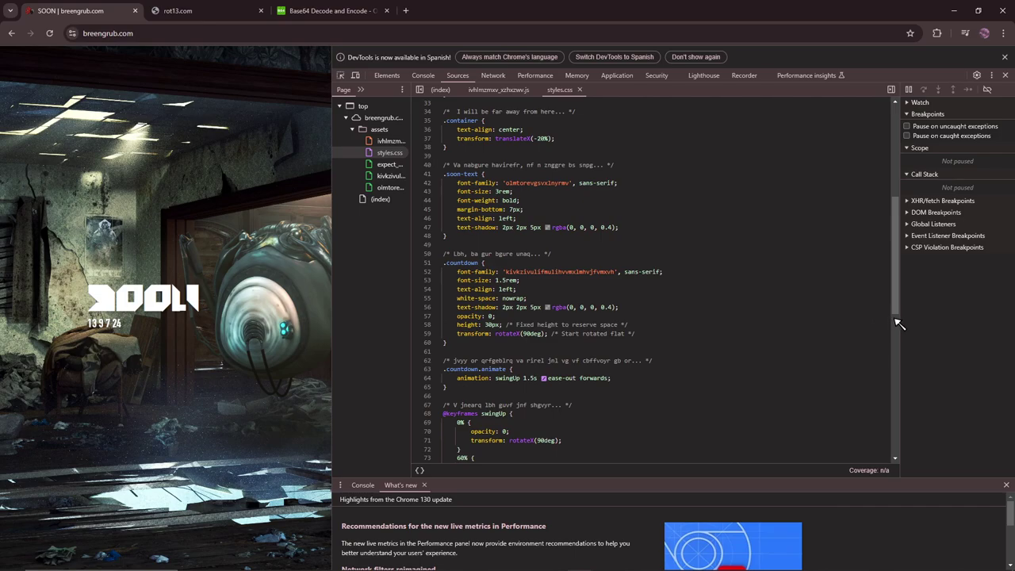
{"action": "left_click_drag", "start_coordinate": [899, 323], "coordinate": [880, 175]}
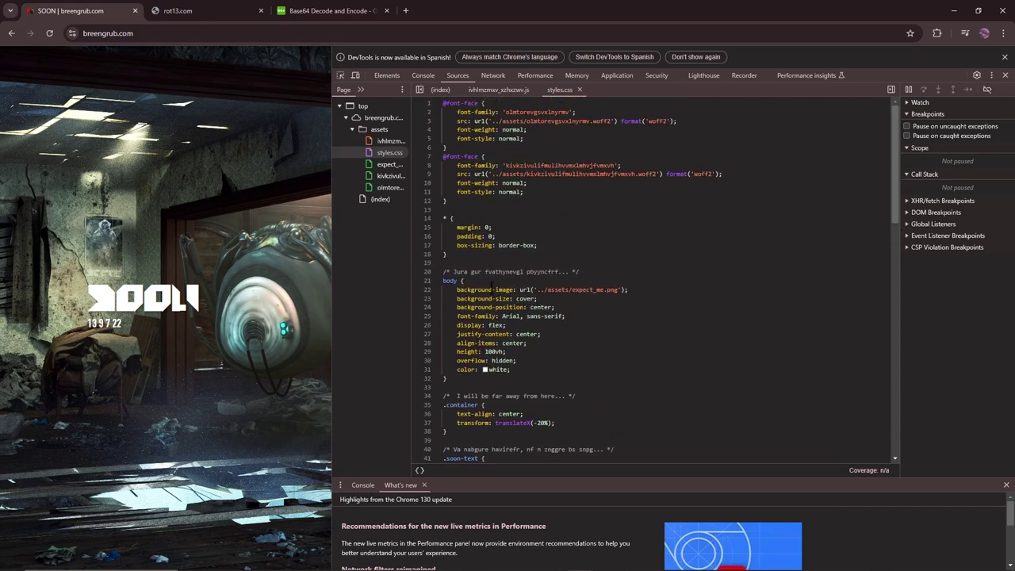
Step: Copy the comment "Jura gur fvathynevgl pbyyncfrf..." above the body rule and decode it on rot13.com
{"action": "left_click_drag", "start_coordinate": [454, 272], "coordinate": [556, 272]}
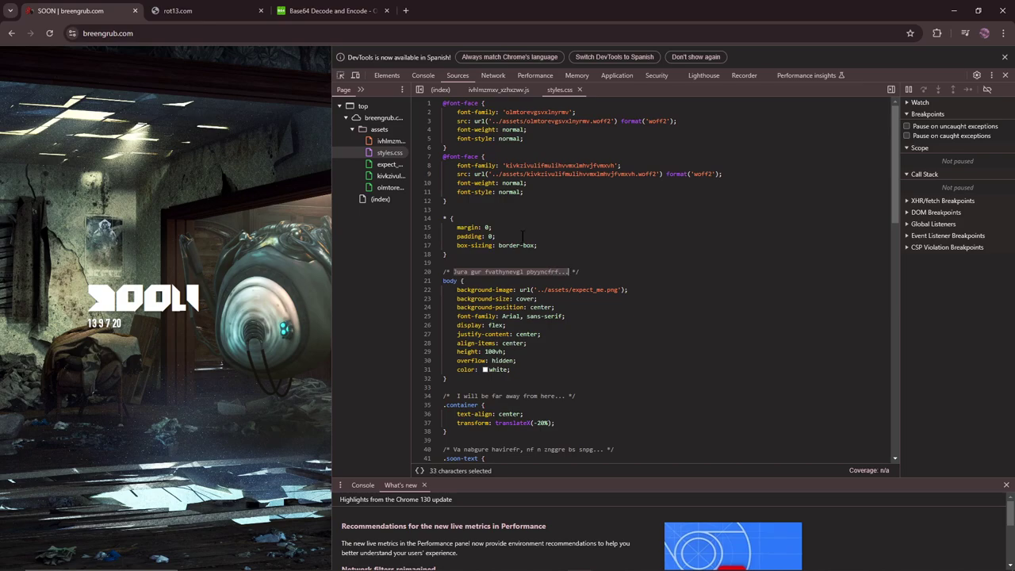
{"action": "key", "text": "ctrl+c"}
{"action": "key", "text": "ctrl+Tab"}
{"action": "left_click", "coordinate": [516, 166]}
{"action": "key", "text": "ctrl+a"}
{"action": "key", "text": "ctrl+v"}
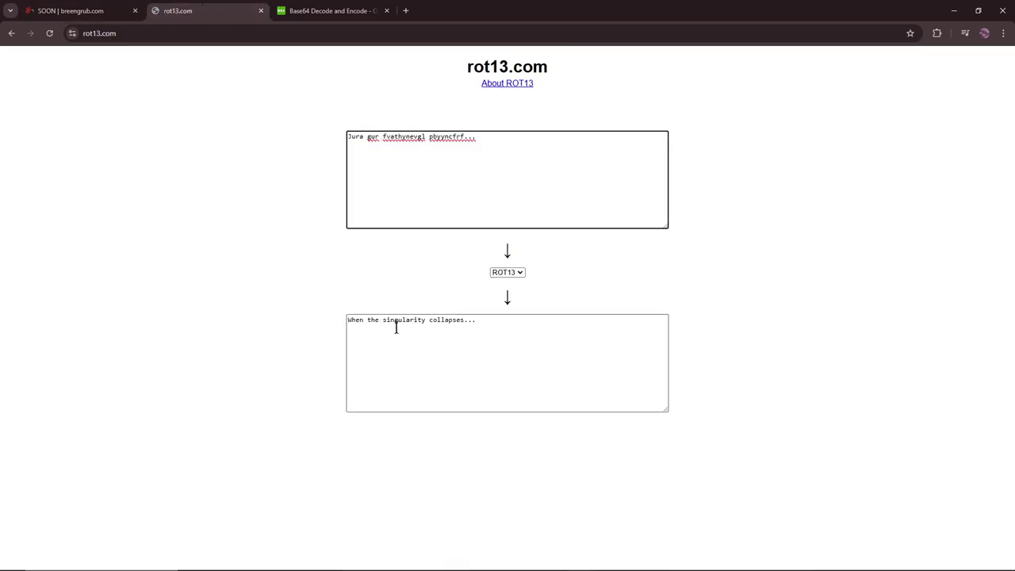
Step: Try decoding the first font-family name in styles.css, olmtorevgsvxlnyrmv, on rot13.com, and undo the replacement
{"action": "left_click", "coordinate": [96, 10]}
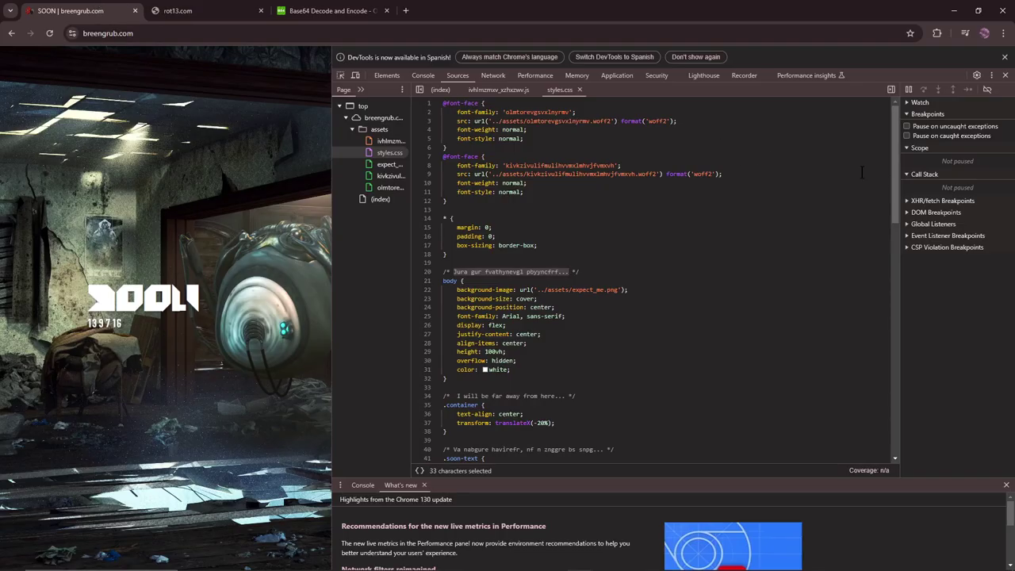
{"action": "left_click", "coordinate": [207, 10]}
{"action": "left_click", "coordinate": [70, 11]}
{"action": "left_click_drag", "start_coordinate": [505, 112], "coordinate": [568, 111]}
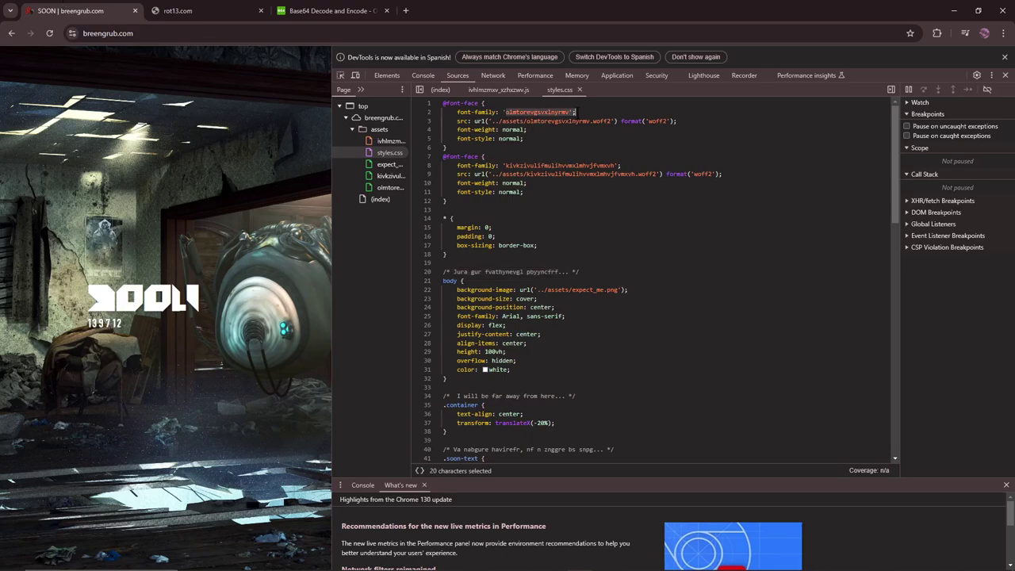
{"action": "left_click", "coordinate": [206, 10]}
{"action": "left_click", "coordinate": [388, 133]}
{"action": "key", "text": "ctrl+a"}
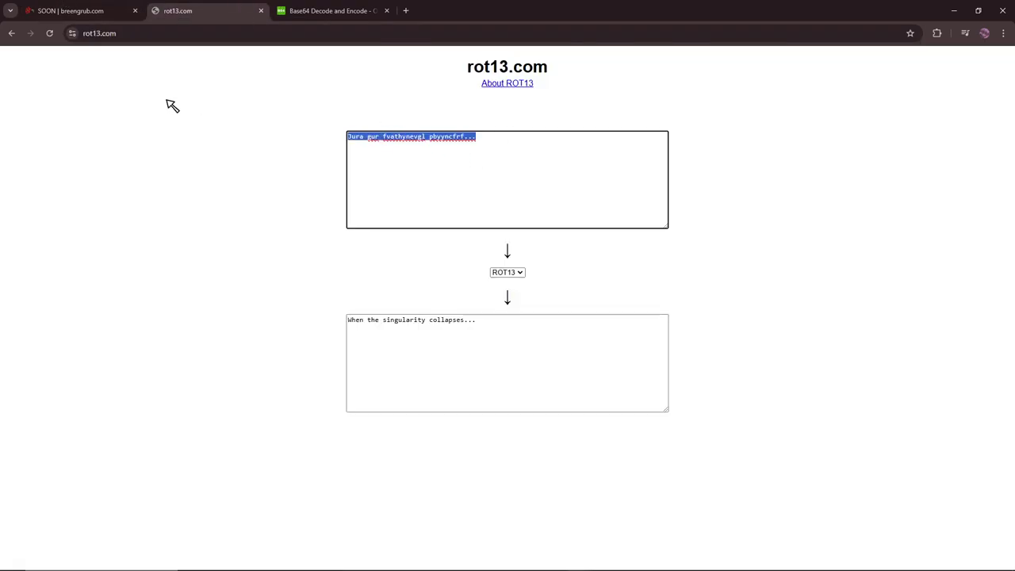
{"action": "key", "text": "ctrl+v"}
{"action": "key", "text": "ctrl+z"}
{"action": "key", "text": "ctrl+shift+Tab"}
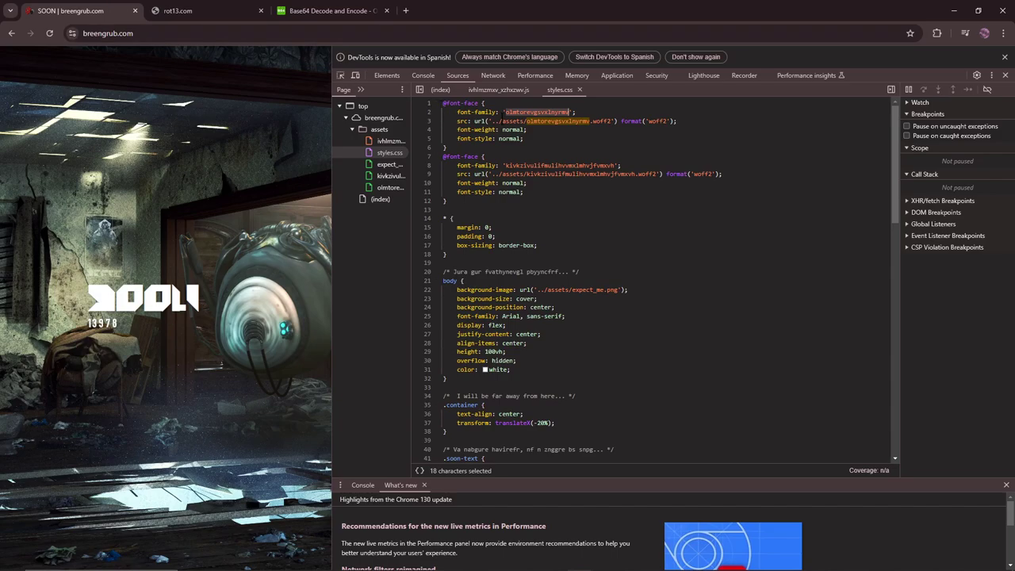
Step: Try decoding the second font-family name in styles.css, kivkzivulifmulihvvmxlmhvjfvmxvh, on rot13.com
{"action": "left_click_drag", "start_coordinate": [506, 165], "coordinate": [610, 164]}
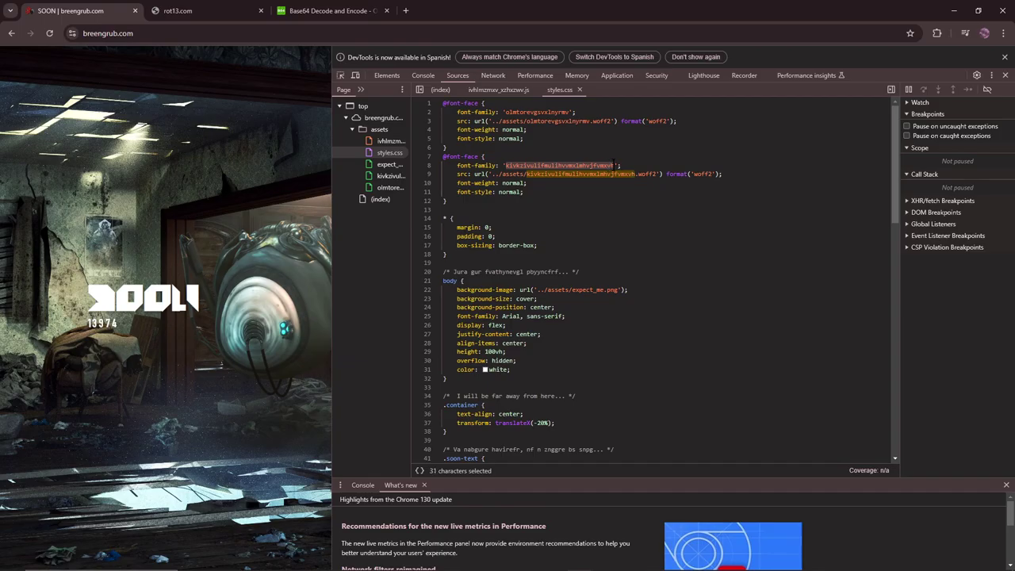
{"action": "key", "text": "ctrl+c"}
{"action": "key", "text": "ctrl+Tab"}
{"action": "key", "text": "ctrl+v"}
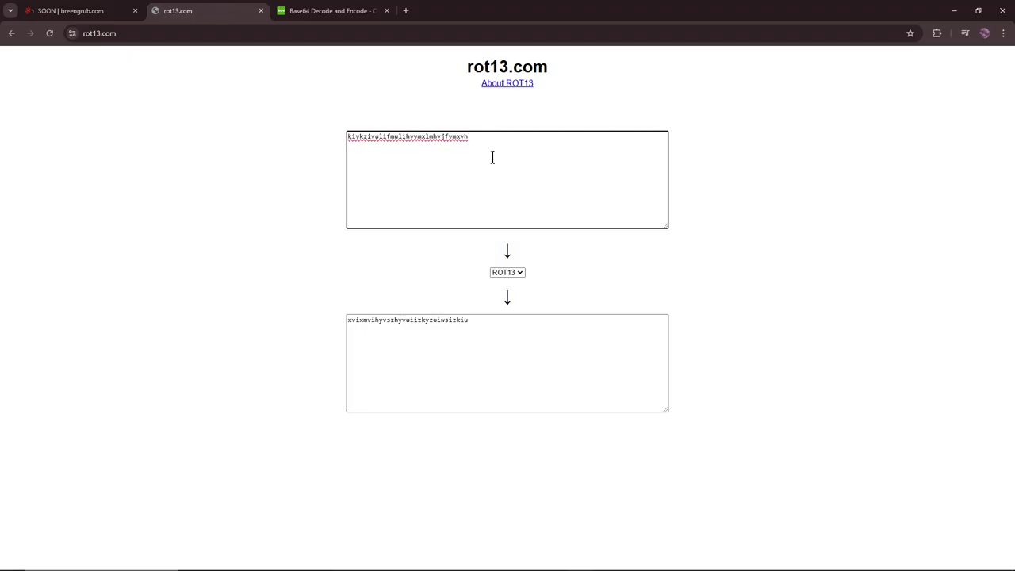
{"action": "key", "text": "ctrl+a"}
{"action": "left_click", "coordinate": [87, 10]}
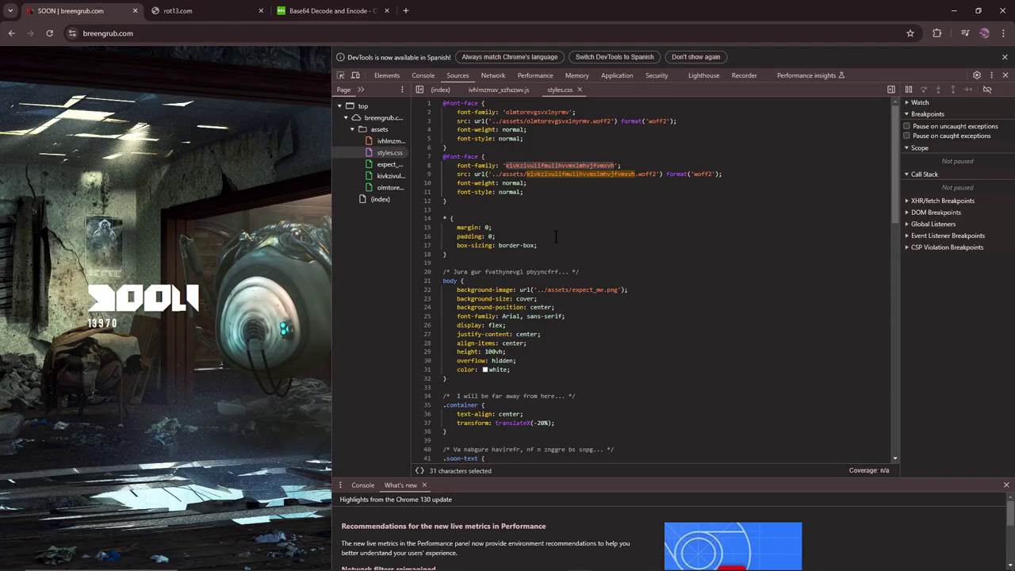
Step: Copy the comment above the body rule in styles.css again and put it back into the ROT13 decoder
{"action": "left_click_drag", "start_coordinate": [570, 271], "coordinate": [463, 271]}
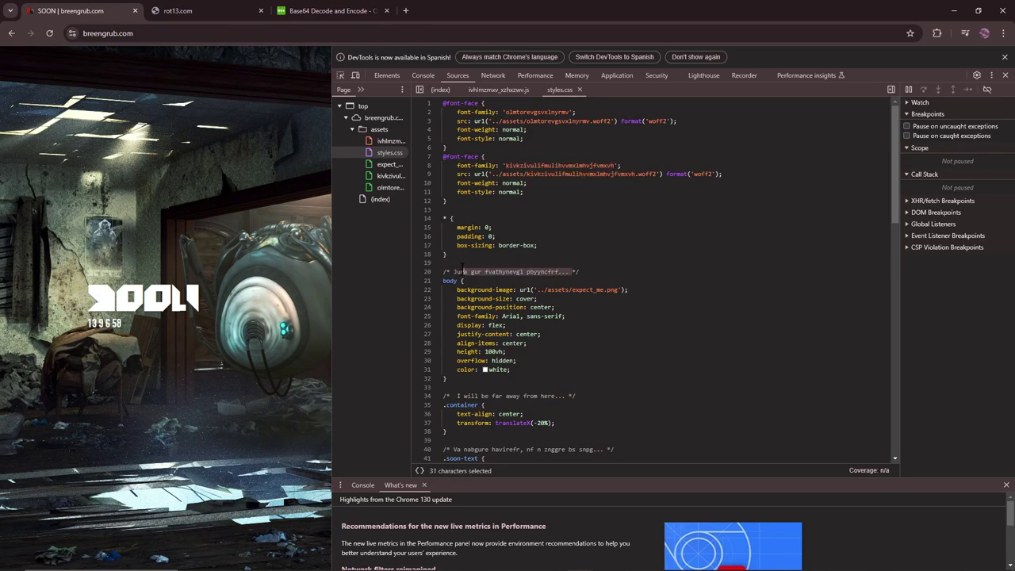
{"action": "key", "text": "ctrl+c"}
{"action": "left_click", "coordinate": [177, 10]}
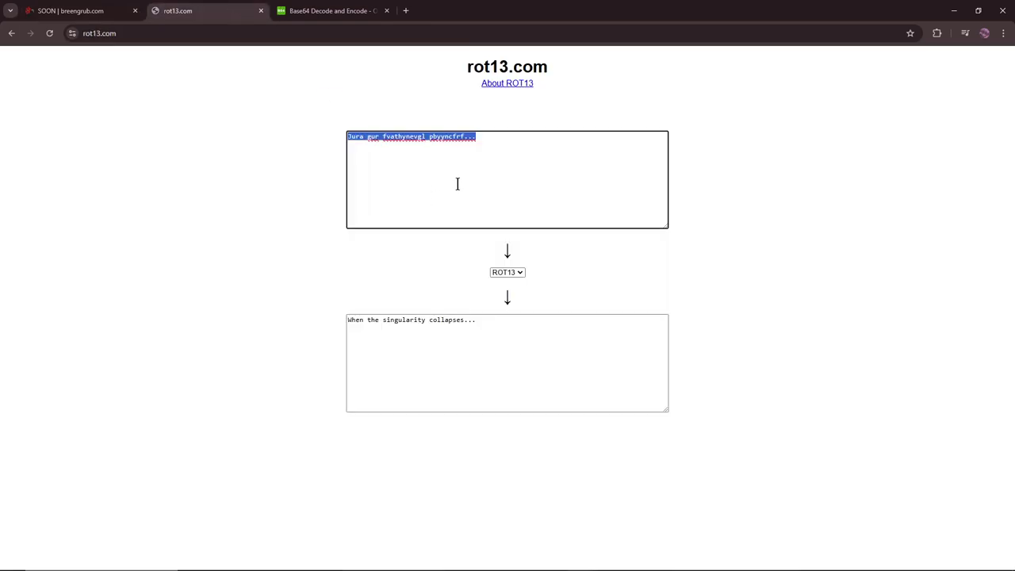
{"action": "key", "text": "ctrl+v"}
{"action": "left_click", "coordinate": [123, 10]}
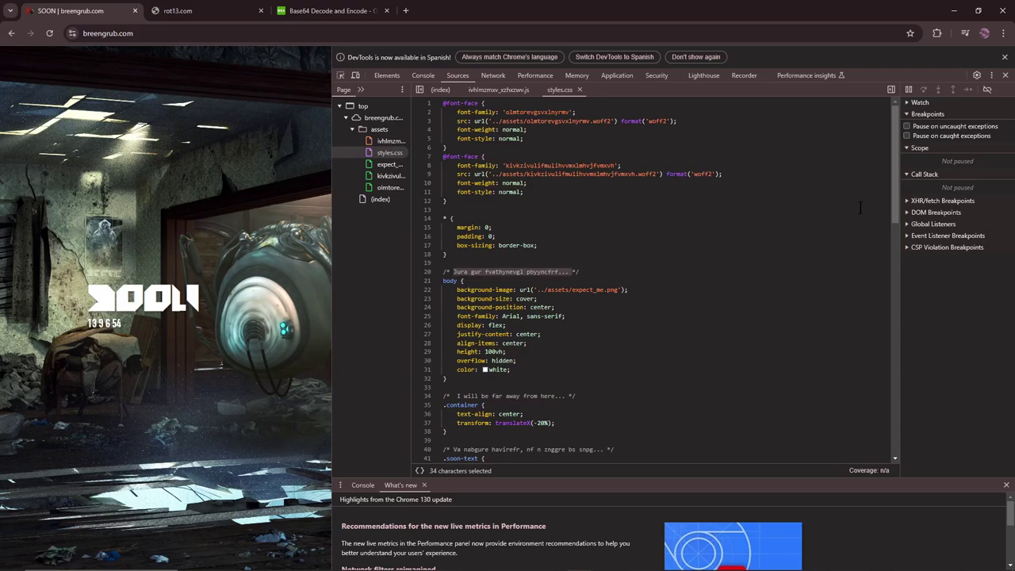
Step: Copy the comment "Va nabgure havirefr, nf n znggre bs snpg..." above .soon-text and decode it on rot13.com
{"action": "scroll", "coordinate": [842, 240], "scroll_direction": "down", "scroll_amount": 3}
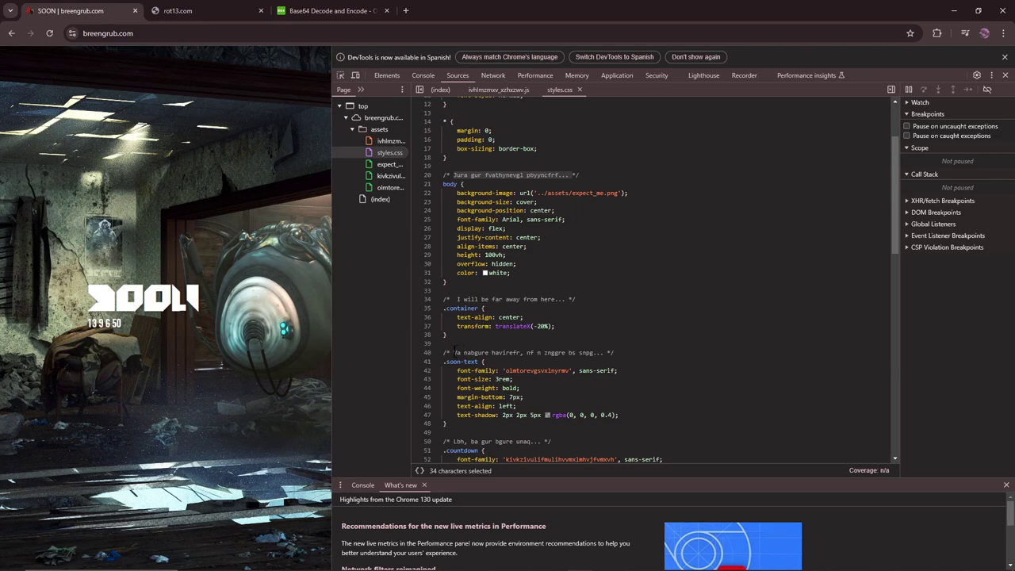
{"action": "left_click_drag", "start_coordinate": [454, 352], "coordinate": [601, 353]}
{"action": "key", "text": "ctrl+c"}
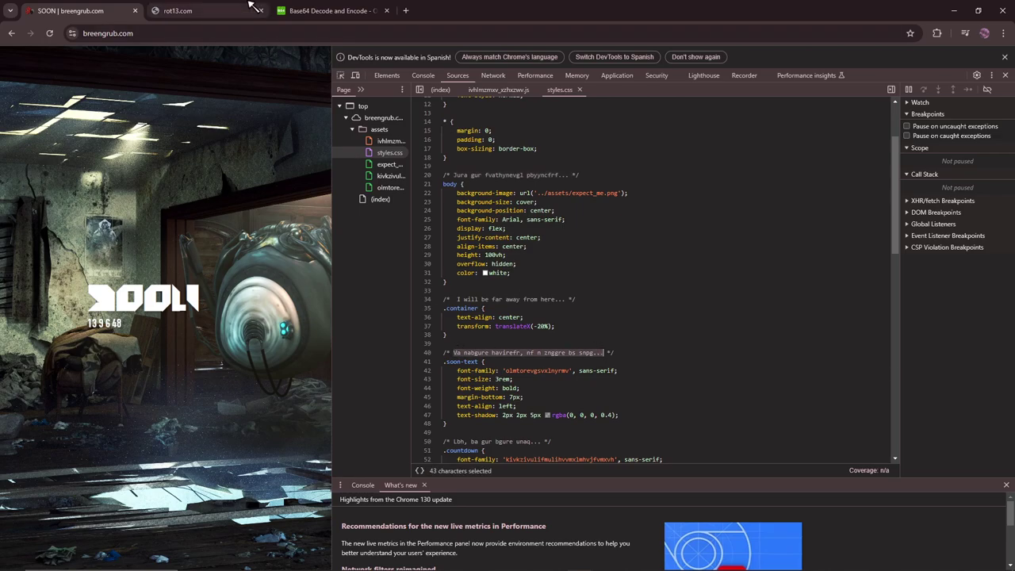
{"action": "left_click", "coordinate": [178, 10]}
{"action": "left_click", "coordinate": [467, 145]}
{"action": "key", "text": "ctrl+a"}
{"action": "key", "text": "ctrl+v"}
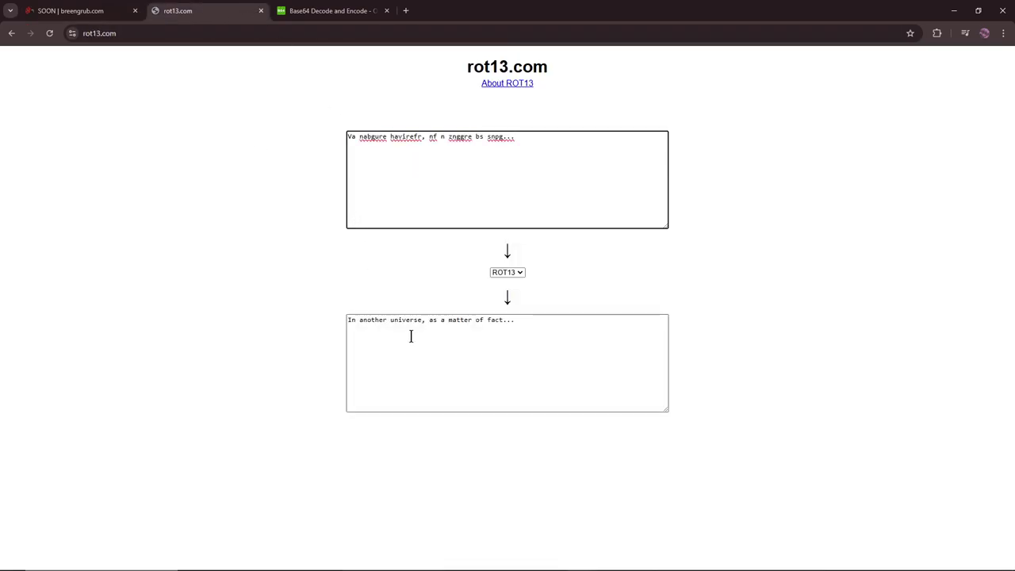
Step: Copy the comment "Lbh, ba gur bgure unaq..." above the .countdown rule and decode it on rot13.com
{"action": "left_click", "coordinate": [127, 9]}
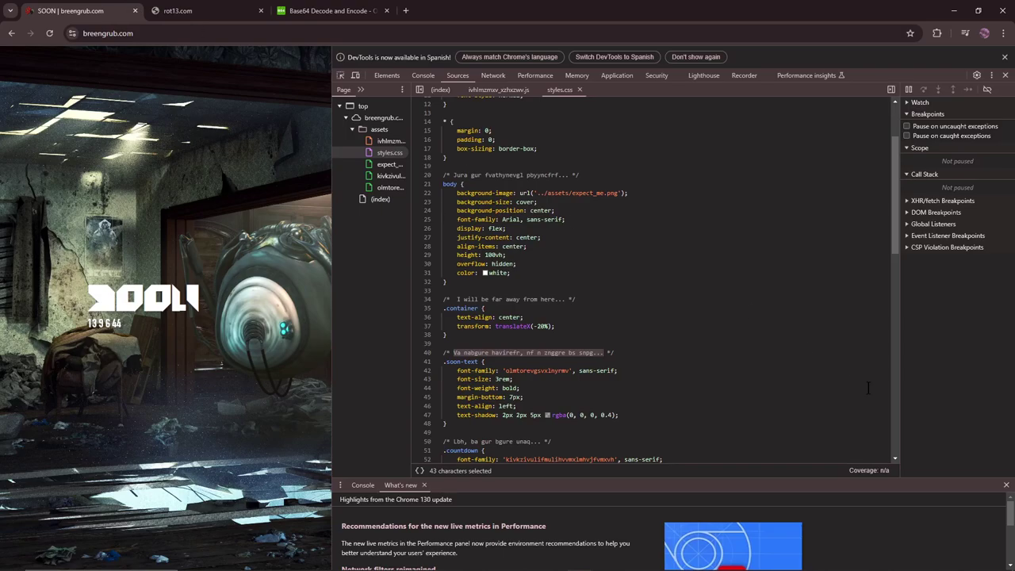
{"action": "left_click_drag", "start_coordinate": [454, 442], "coordinate": [542, 442]}
{"action": "key", "text": "ctrl+c"}
{"action": "left_click", "coordinate": [178, 11]}
{"action": "key", "text": "ctrl+a"}
{"action": "key", "text": "ctrl+v"}
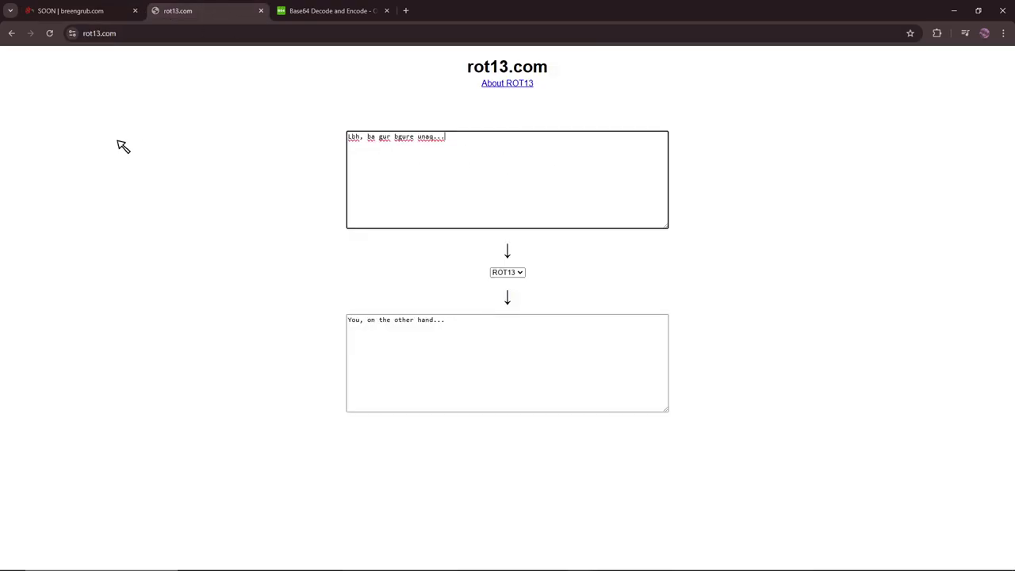
Step: Copy the comment "jvyy or qrfgeblrq va rirel jnl..." above the .countdown.animate rule in styles.css and decode it on rot13.com
{"action": "left_click", "coordinate": [126, 9]}
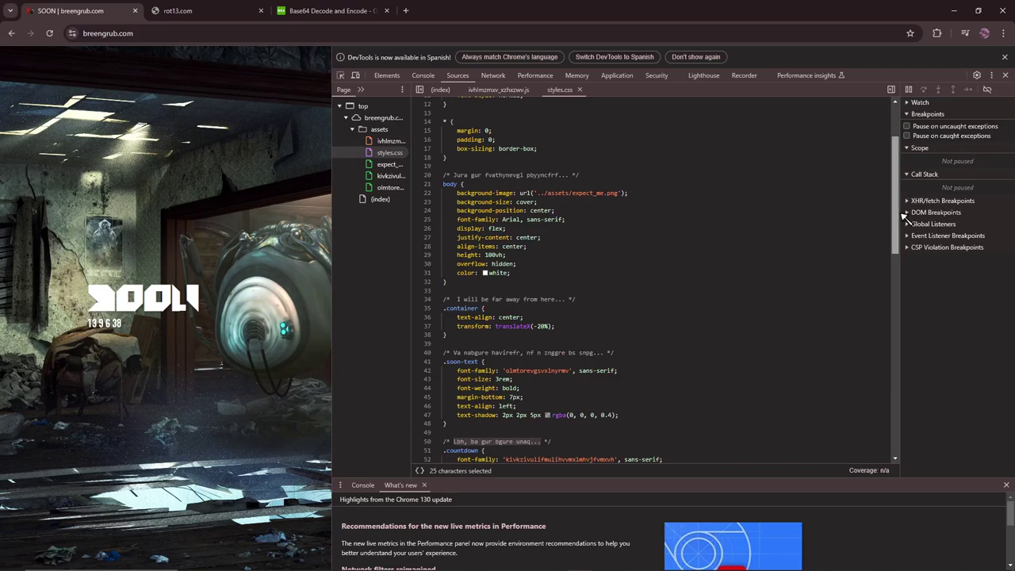
{"action": "scroll", "coordinate": [568, 165], "scroll_direction": "down", "scroll_amount": 6}
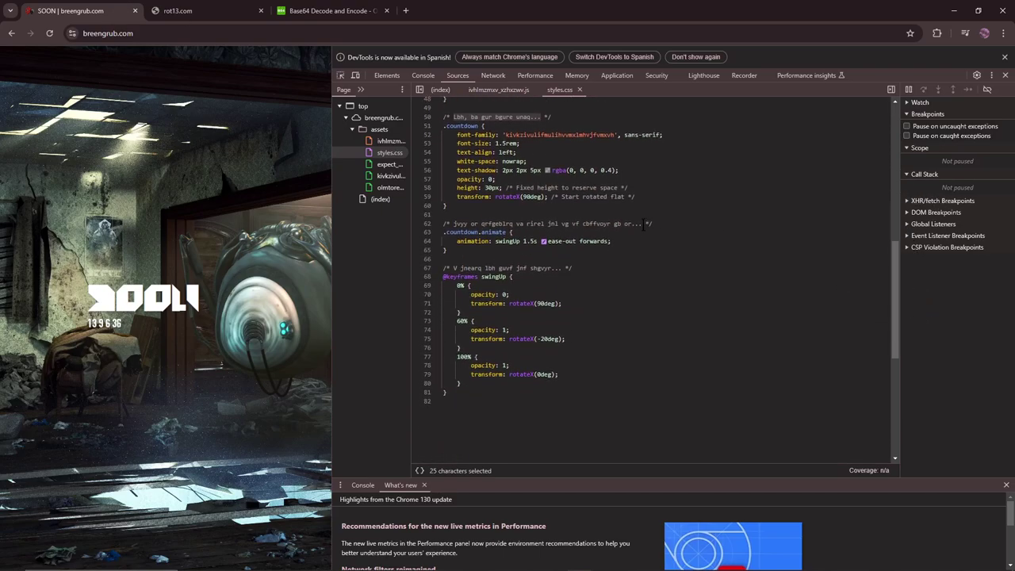
{"action": "left_click_drag", "start_coordinate": [642, 224], "coordinate": [452, 223]}
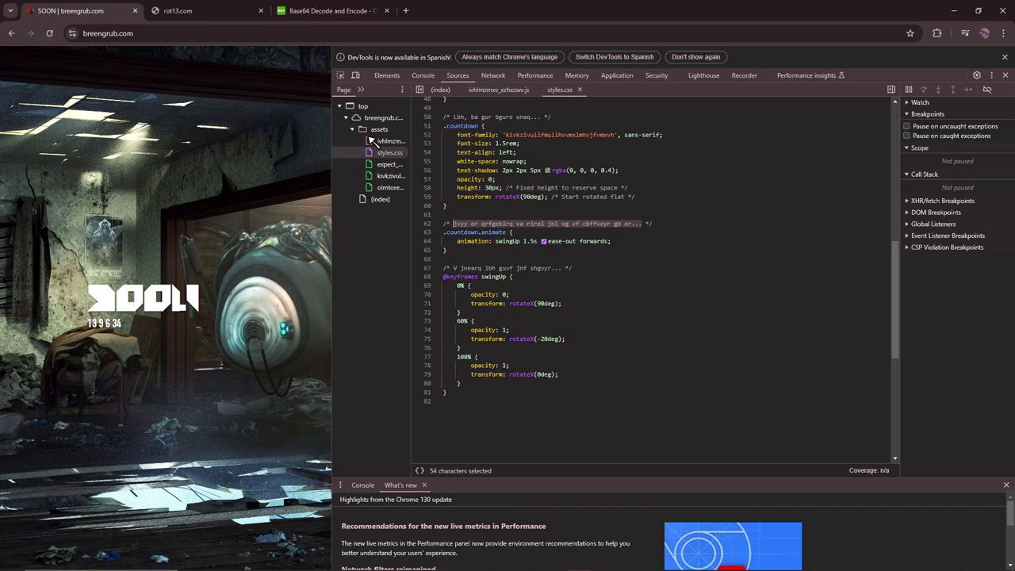
{"action": "key", "text": "ctrl+c"}
{"action": "key", "text": "ctrl+Tab"}
{"action": "key", "text": "ctrl+a"}
{"action": "key", "text": "ctrl+v"}
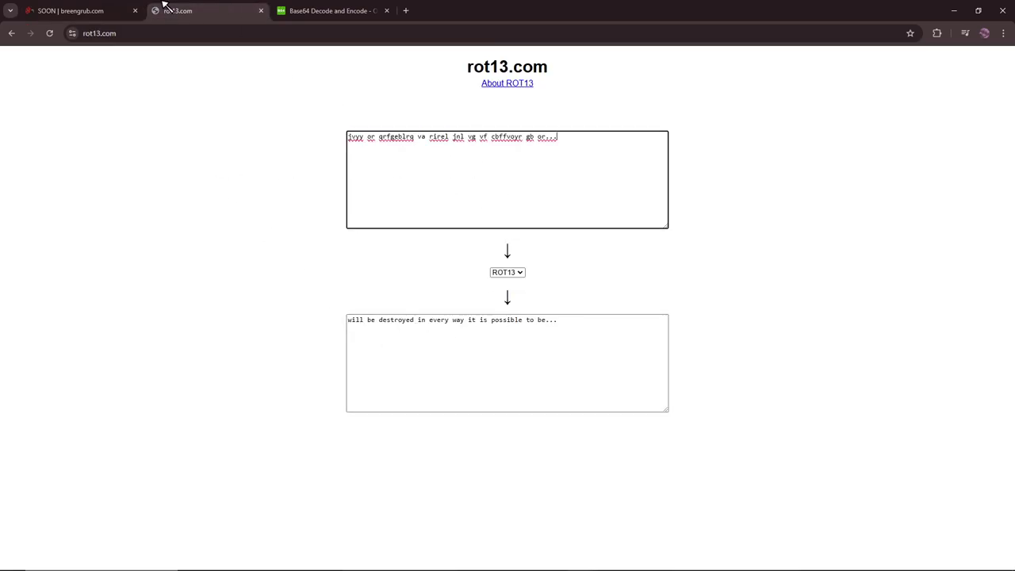
Step: Copy the comment "V jnearq lbh guvf jnf shgvyr..." above the swingUp keyframes and decode it on rot13.com
{"action": "left_click", "coordinate": [119, 10]}
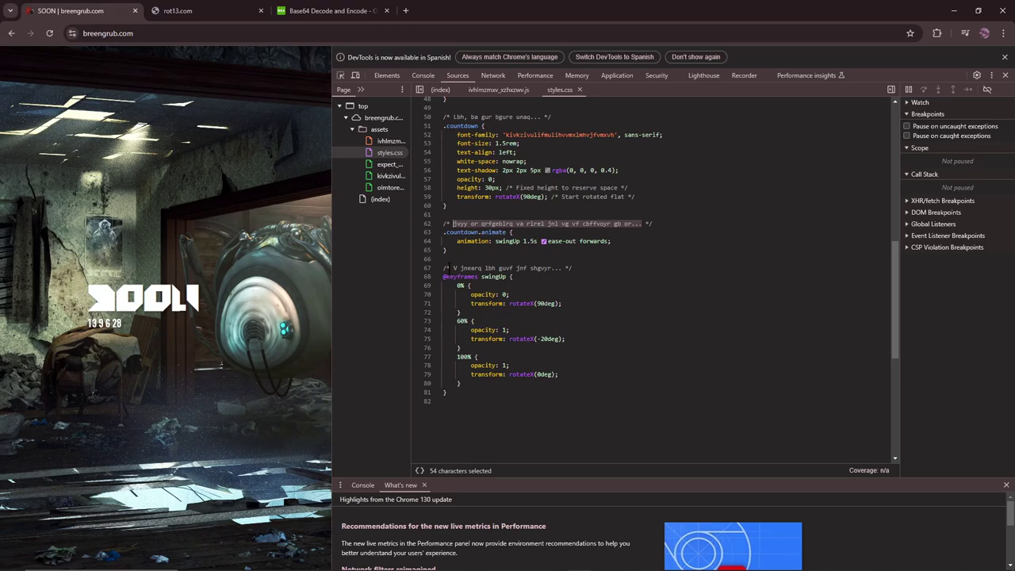
{"action": "left_click_drag", "start_coordinate": [454, 268], "coordinate": [561, 268]}
{"action": "key", "text": "ctrl+c"}
{"action": "key", "text": "ctrl+Tab"}
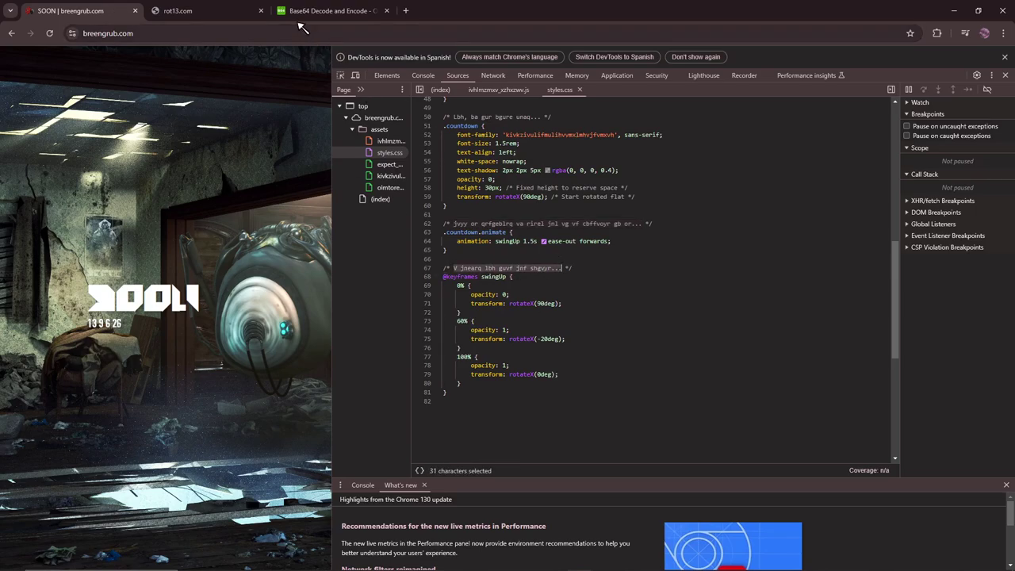
{"action": "key", "text": "ctrl+a"}
{"action": "key", "text": "ctrl+v"}
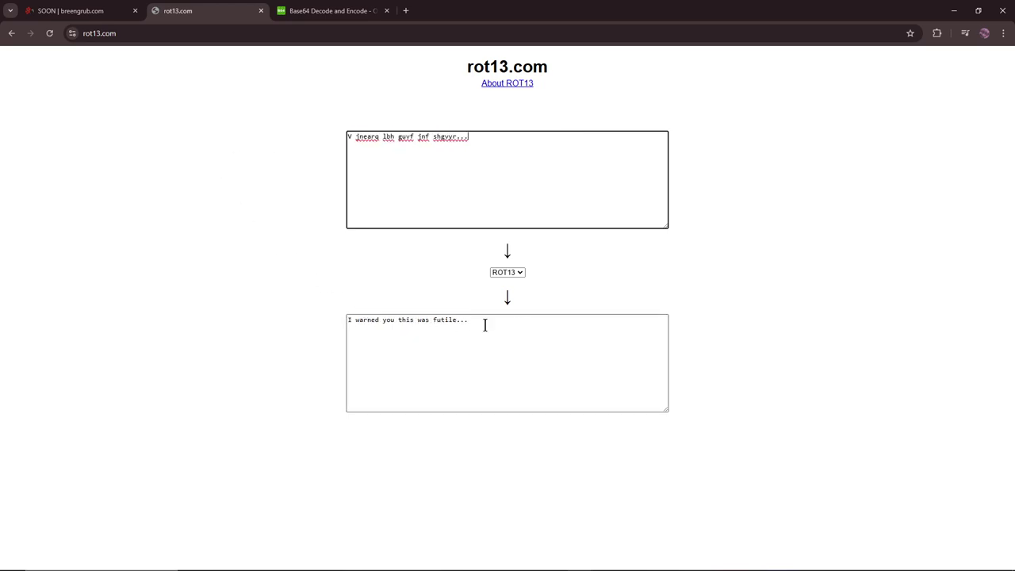
Step: Return to the source files of breengrub.com, review styles.css from its beginning and view the background image expect_me.png
{"action": "left_click", "coordinate": [92, 6]}
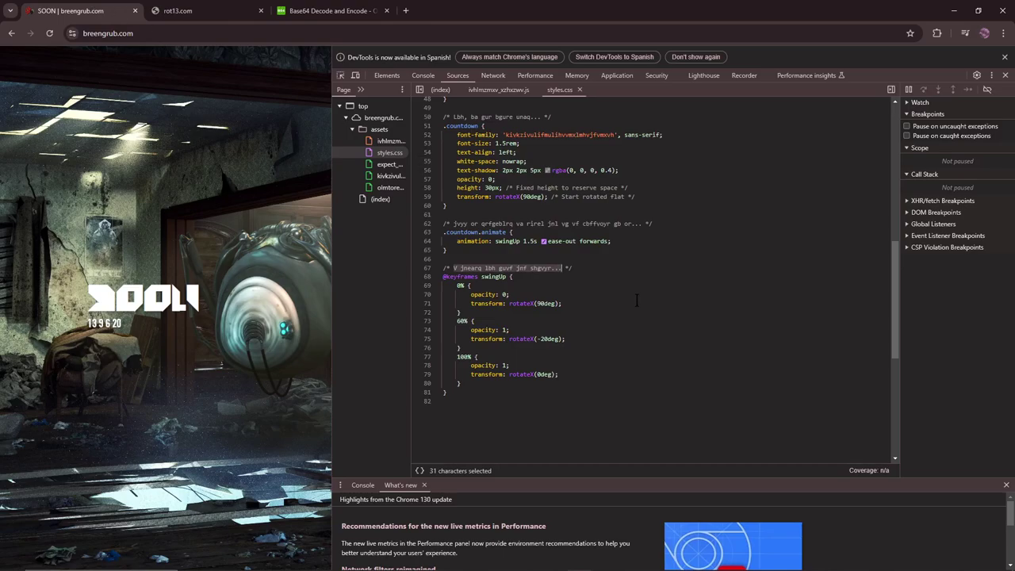
{"action": "left_click", "coordinate": [612, 410]}
{"action": "left_click_drag", "start_coordinate": [897, 343], "coordinate": [900, 127]}
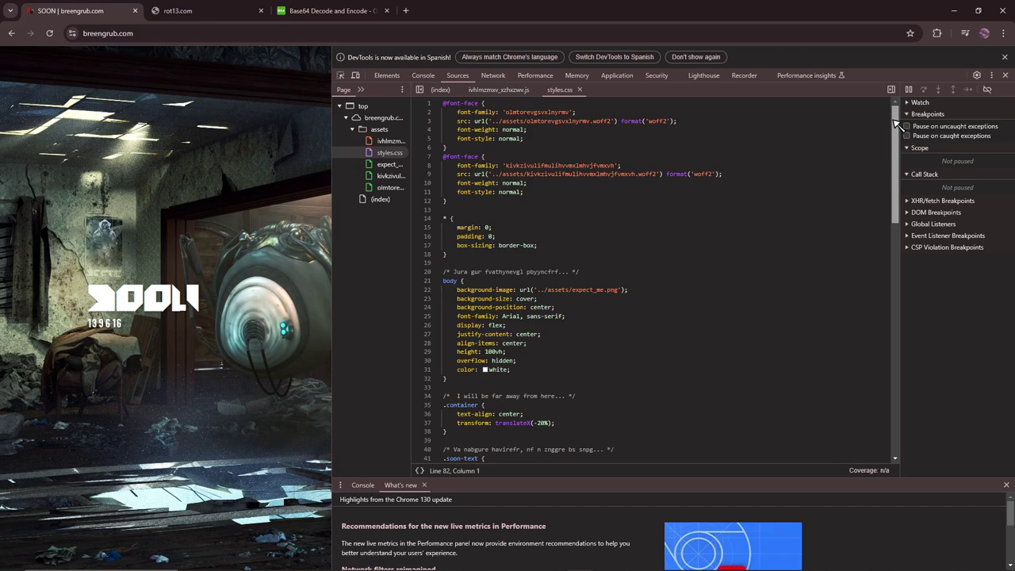
{"action": "left_click", "coordinate": [499, 90]}
{"action": "left_click", "coordinate": [566, 91]}
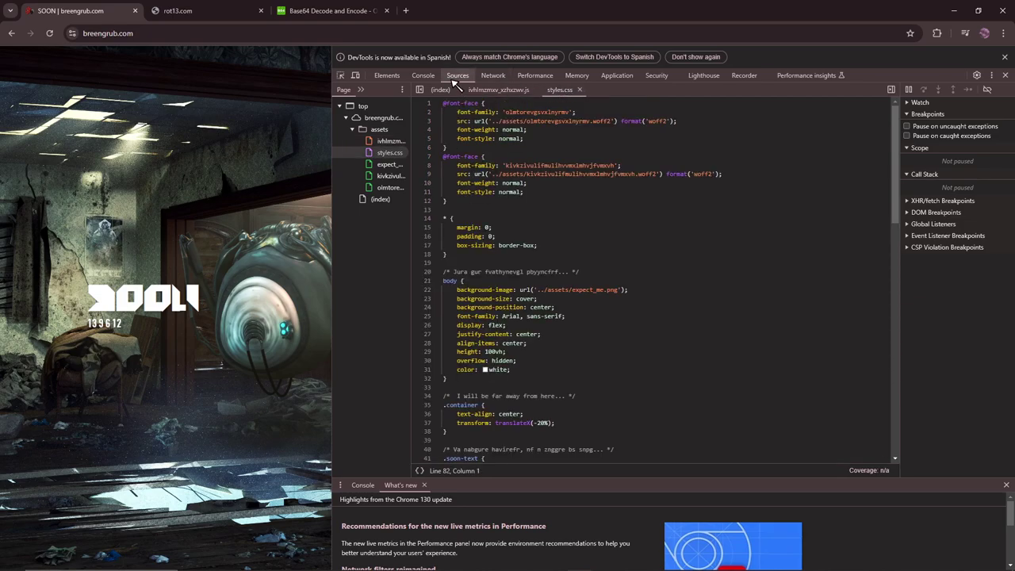
{"action": "left_click", "coordinate": [397, 166]}
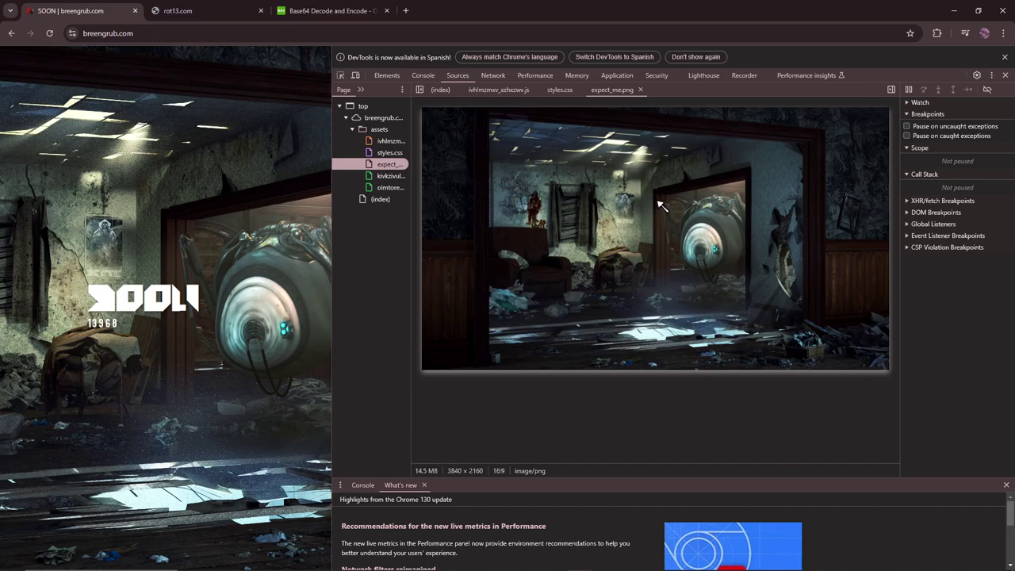
{"action": "left_click_drag", "start_coordinate": [664, 208], "coordinate": [708, 235]}
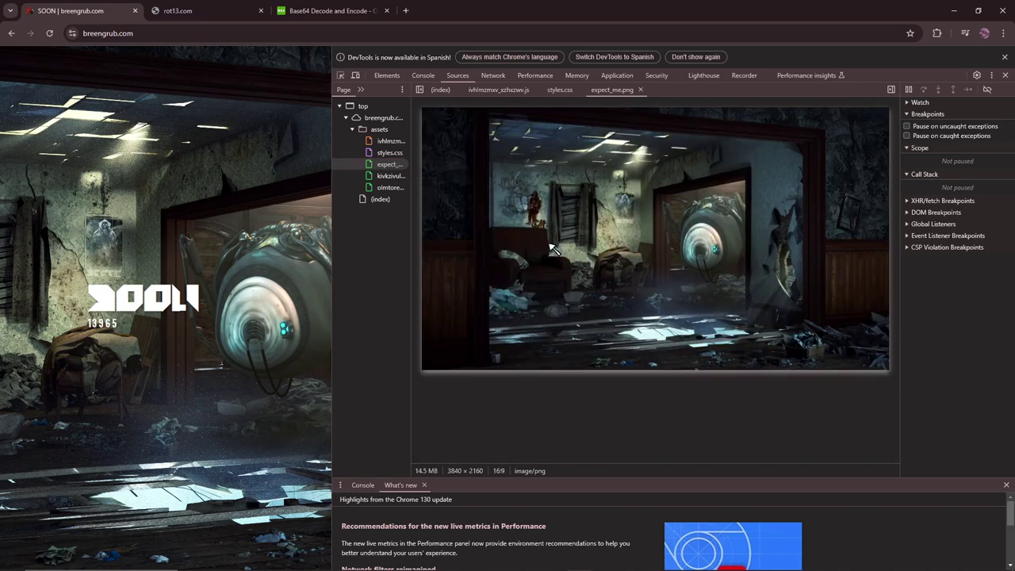
Step: Preview the glyphs of both woff2 font files in the assets folder and reopen the script ivhlmzmxv_xzhxzwv.js
{"action": "left_click", "coordinate": [389, 175]}
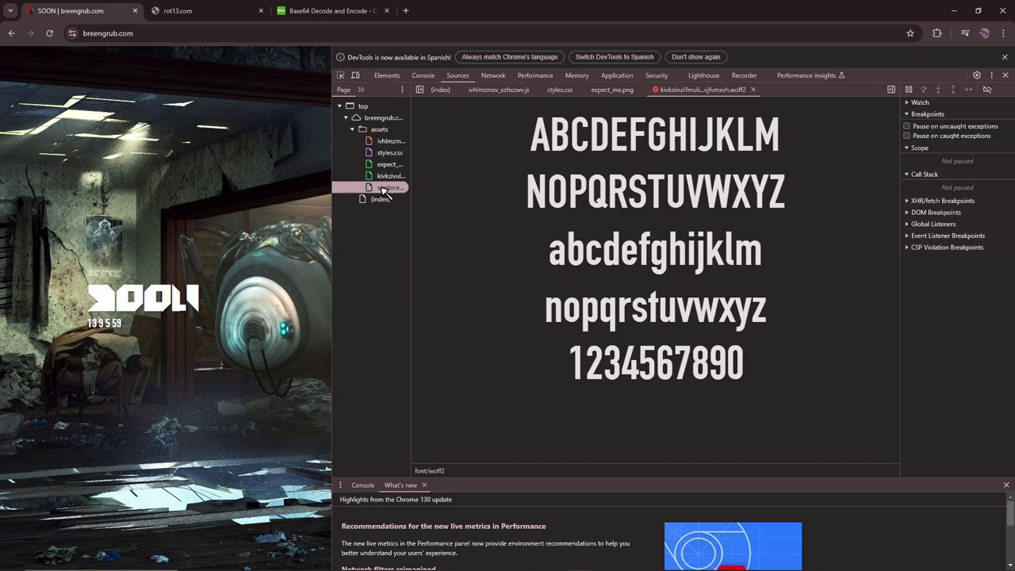
{"action": "left_click", "coordinate": [389, 188]}
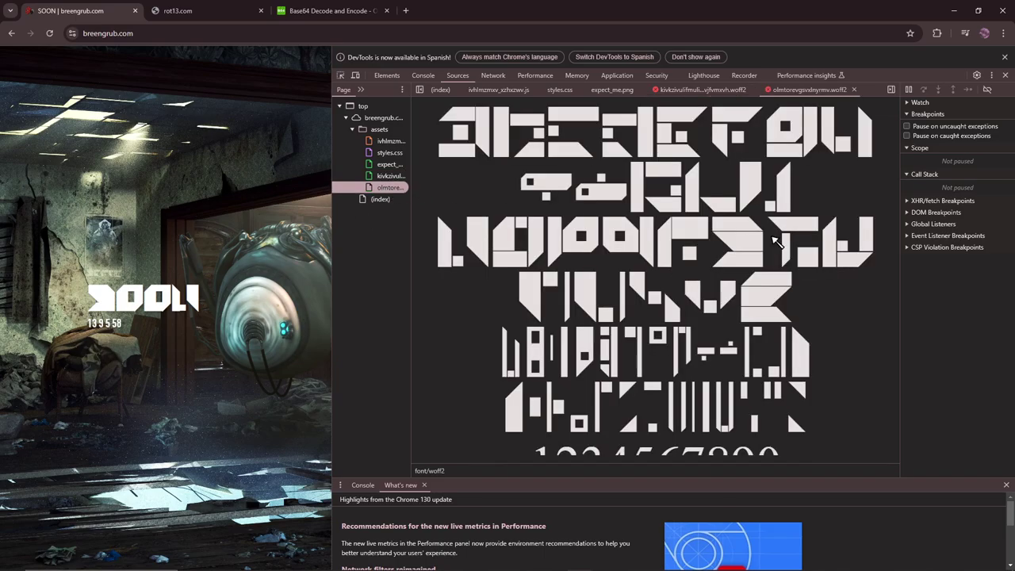
{"action": "left_click", "coordinate": [821, 190]}
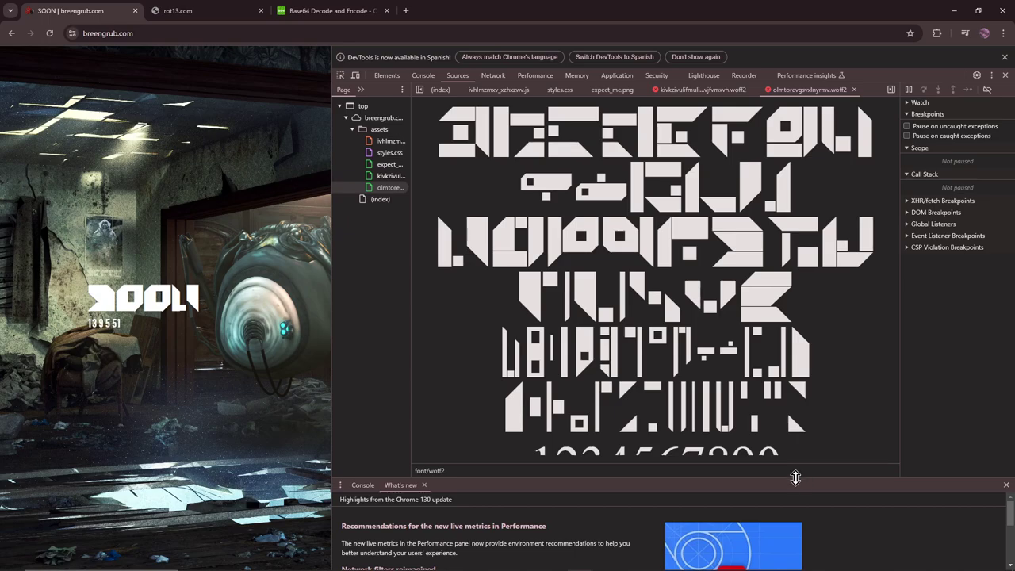
{"action": "left_click_drag", "start_coordinate": [796, 477], "coordinate": [795, 451]}
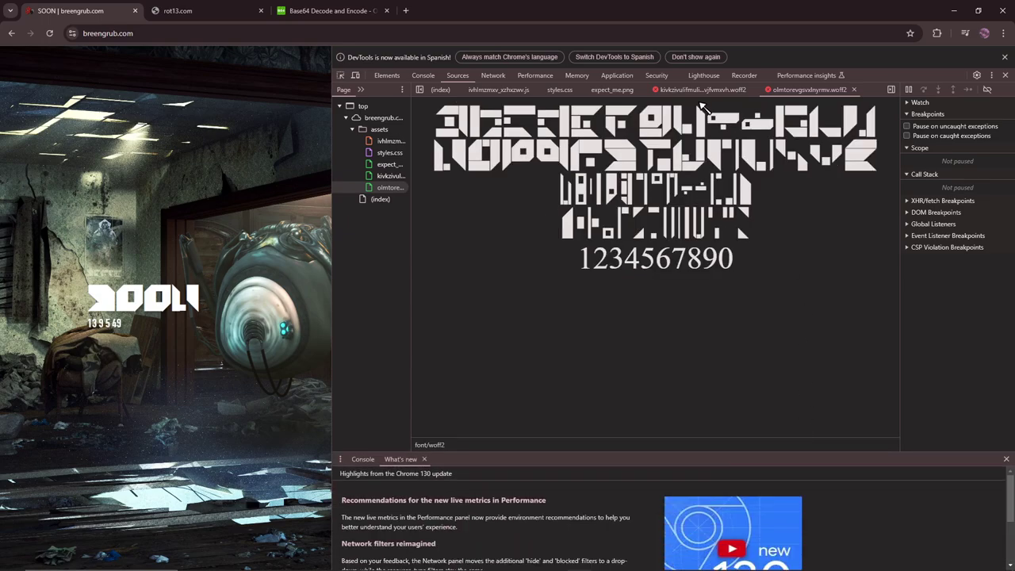
{"action": "left_click", "coordinate": [381, 199]}
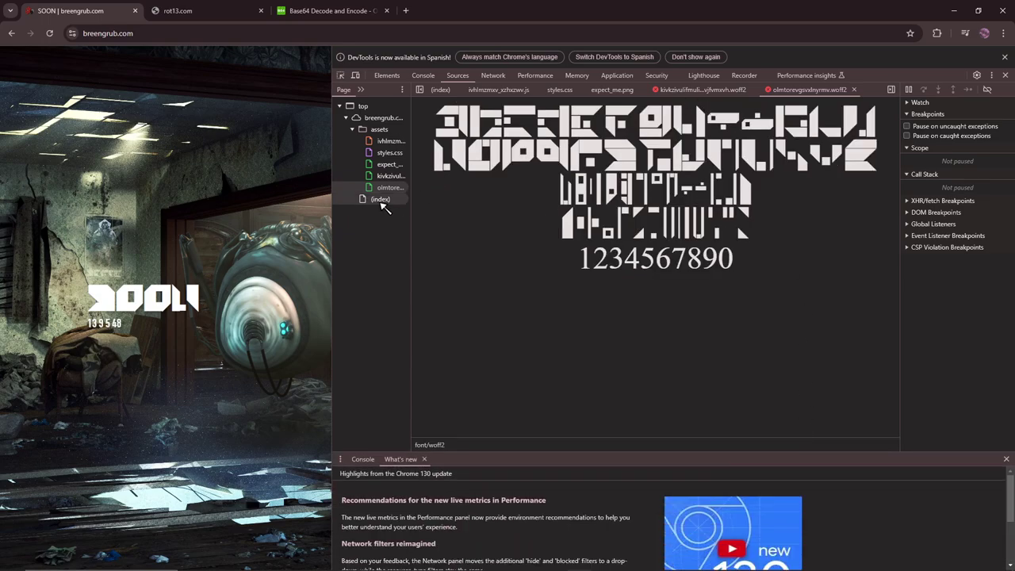
{"action": "left_click", "coordinate": [379, 141]}
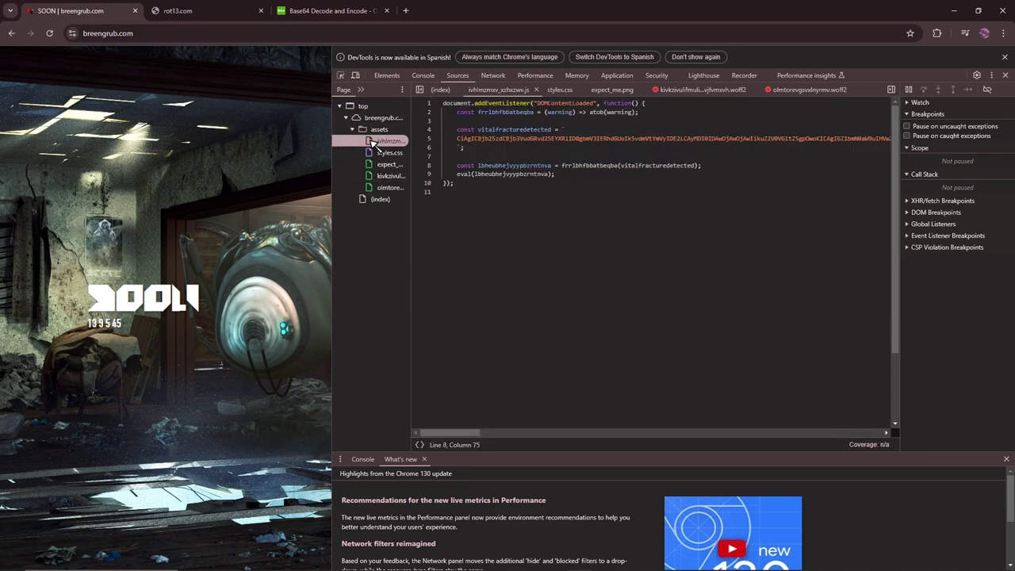
Step: Copy the script's file name ivhlmzmxv_xzhxzwv without its extension from the page's HTML and try decoding it on rot13.com
{"action": "left_click", "coordinate": [387, 76]}
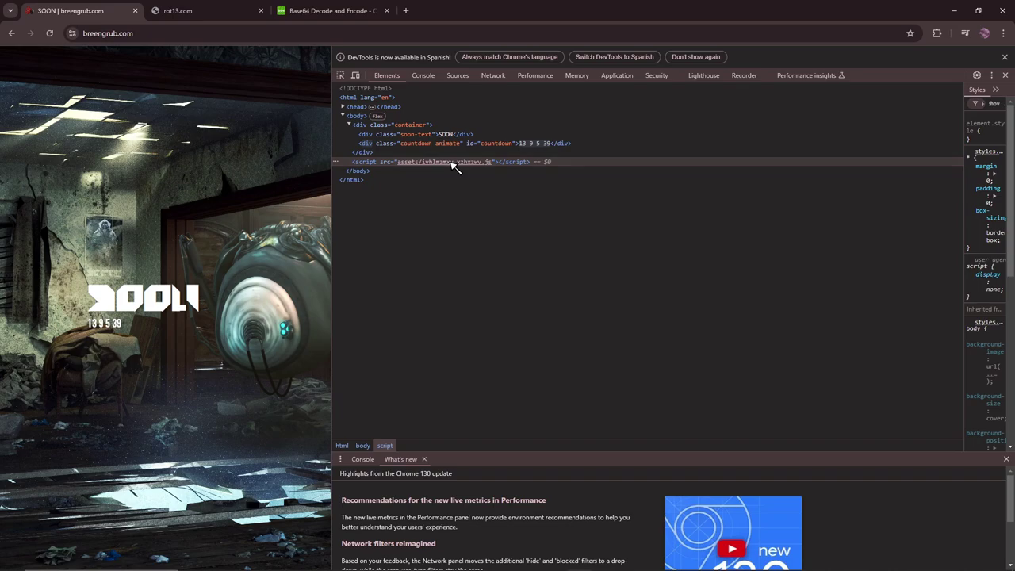
{"action": "right_click", "coordinate": [451, 163]}
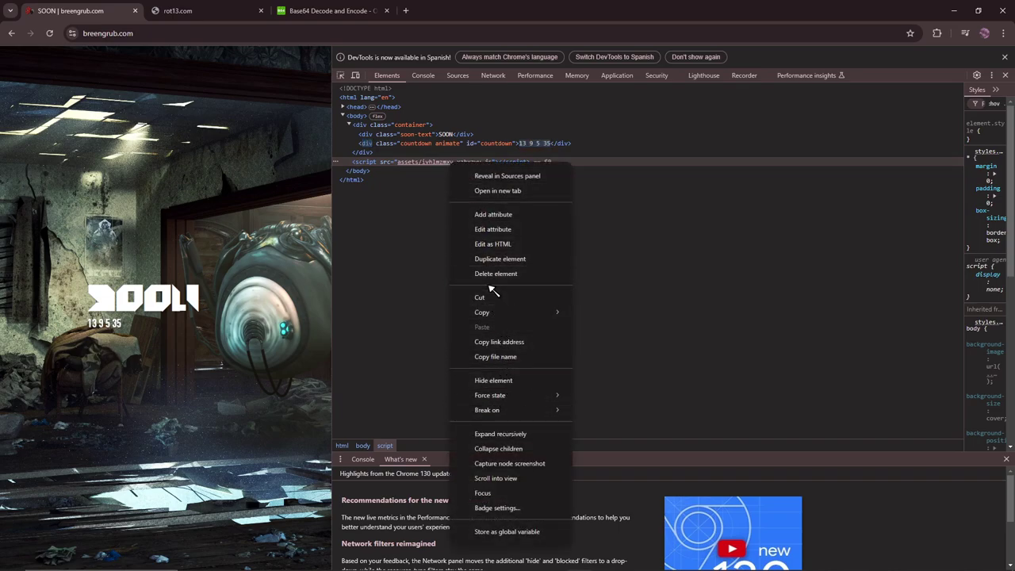
{"action": "left_click", "coordinate": [452, 243]}
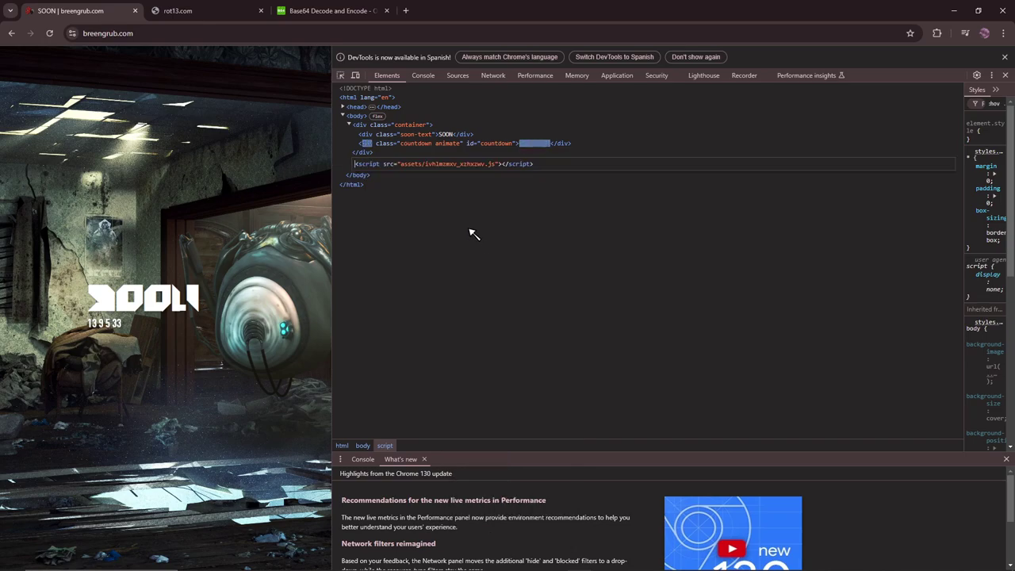
{"action": "left_click", "coordinate": [425, 164]}
{"action": "left_click_drag", "start_coordinate": [425, 164], "coordinate": [490, 165]}
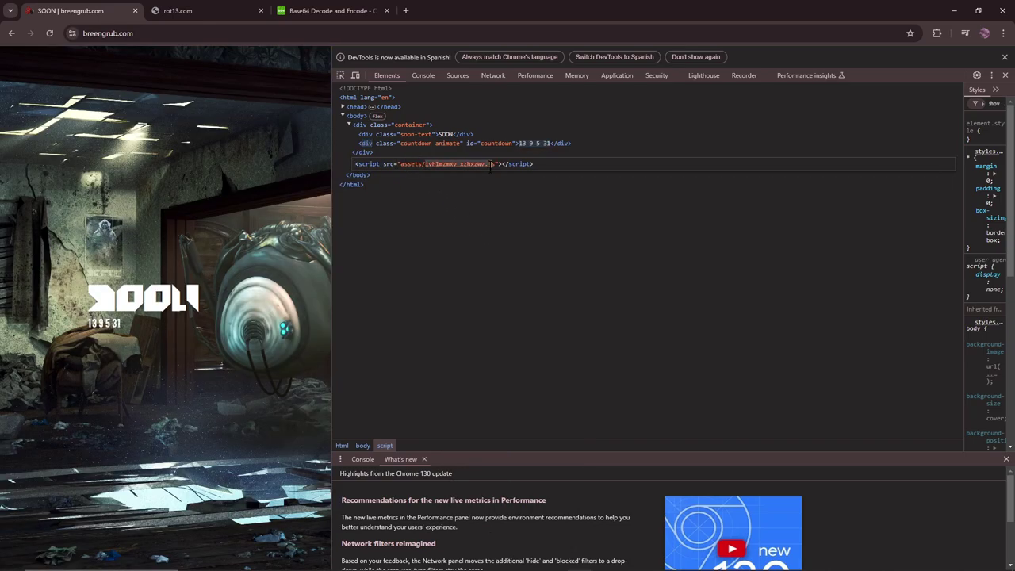
{"action": "key", "text": "ctrl+plus"}
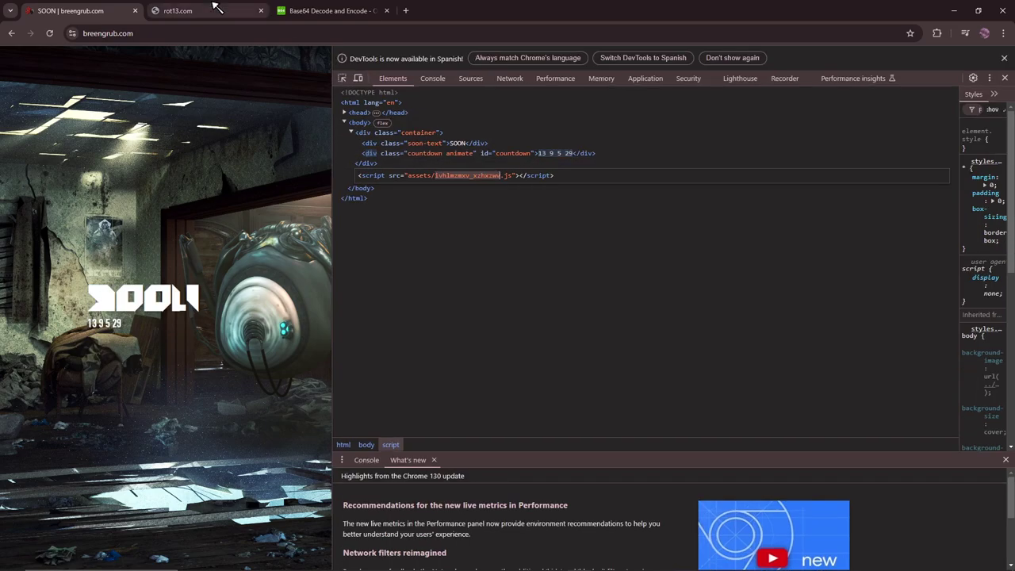
{"action": "left_click", "coordinate": [214, 10]}
{"action": "key", "text": "ctrl+a"}
{"action": "key", "text": "ctrl+v"}
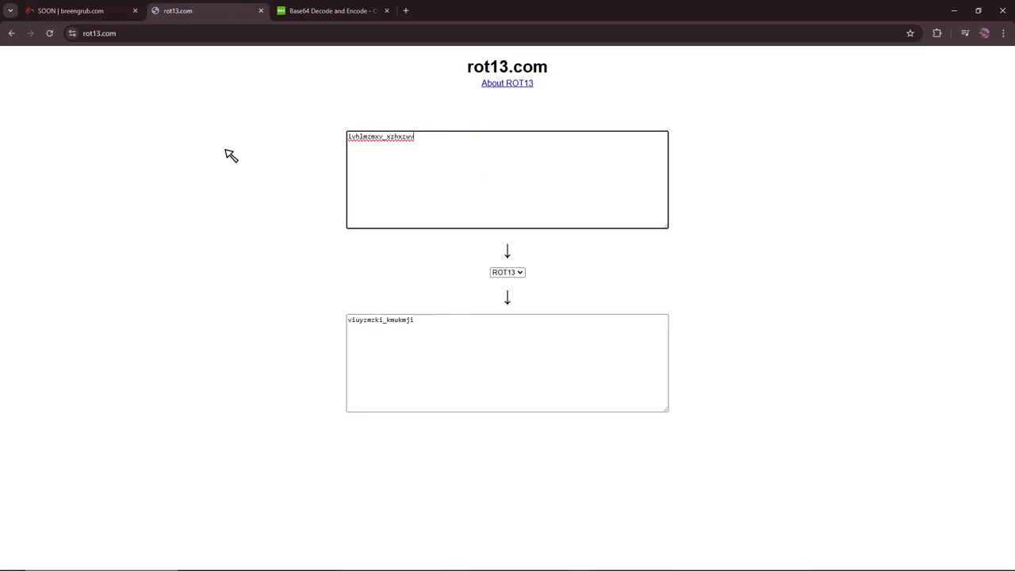
Step: Try other rotation amounts, including ROT7, on the script's file name in the decoder
{"action": "left_click", "coordinate": [507, 271]}
{"action": "left_click", "coordinate": [513, 285]}
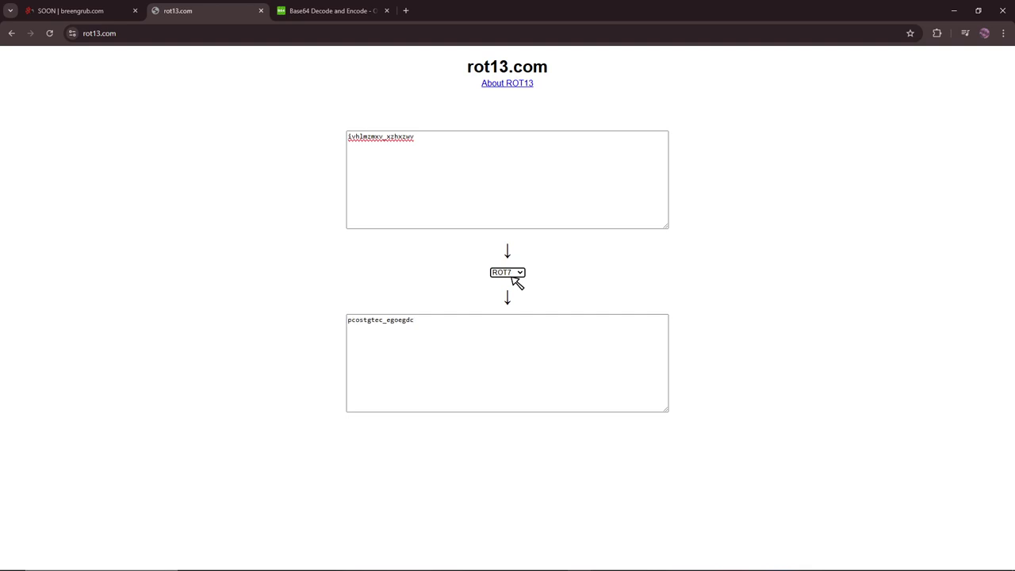
{"action": "key", "text": "Down"}
{"action": "key", "text": "Down"}
{"action": "key", "text": "Down"}
{"action": "key", "text": "Down"}
{"action": "key", "text": "Down"}
{"action": "key", "text": "Up"}
{"action": "key", "text": "Up"}
Step: Look through the developer tools for breengrub.com, from Console, Network and Performance to Memory, Application, Security and Lighthouse
{"action": "left_click", "coordinate": [32, 9]}
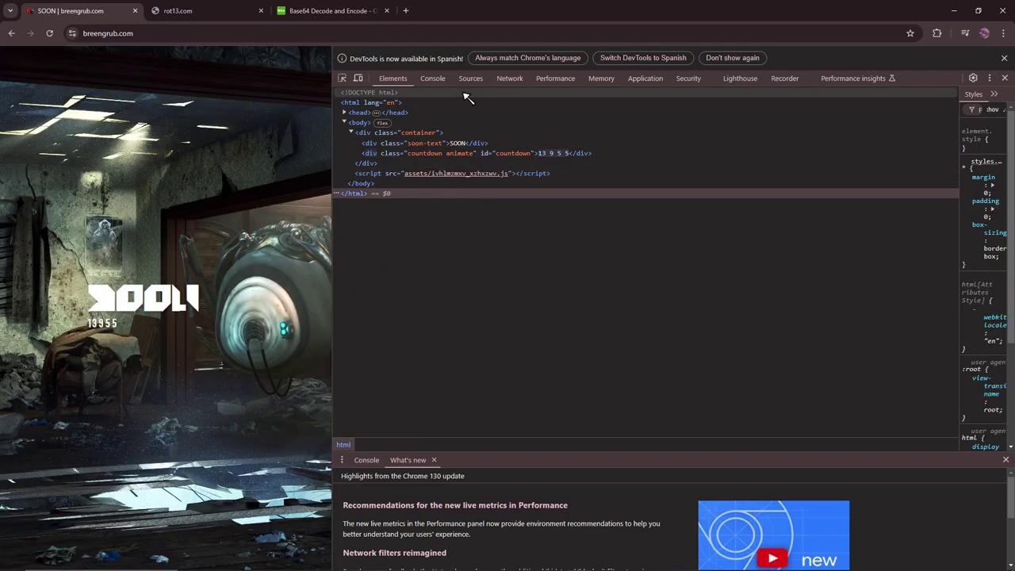
{"action": "left_click", "coordinate": [432, 79]}
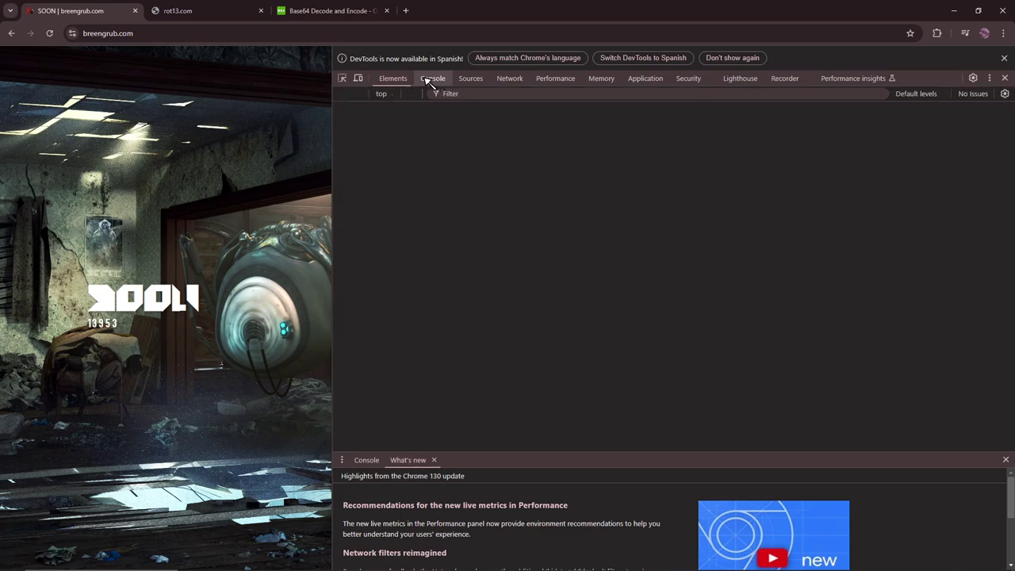
{"action": "left_click", "coordinate": [471, 78]}
{"action": "left_click", "coordinate": [502, 79]}
{"action": "left_click", "coordinate": [555, 78]}
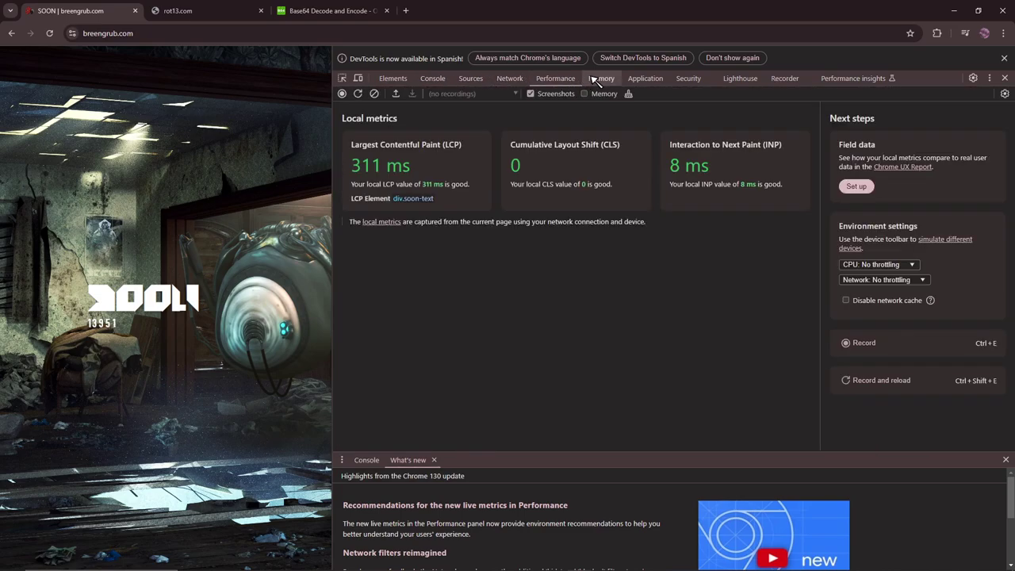
{"action": "left_click", "coordinate": [601, 78]}
{"action": "left_click", "coordinate": [644, 79]}
{"action": "left_click", "coordinate": [700, 80]}
{"action": "left_click", "coordinate": [740, 79]}
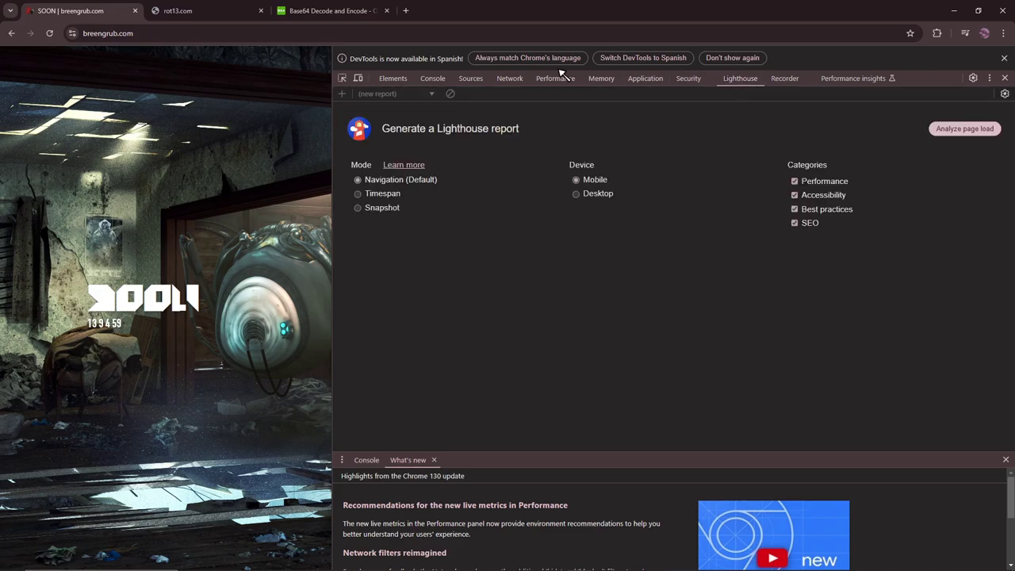
Step: Examine the site's source files again: the script, the olmtorevgsvxlnyrmv.woff2 font and the index page's HTML
{"action": "left_click", "coordinate": [472, 80]}
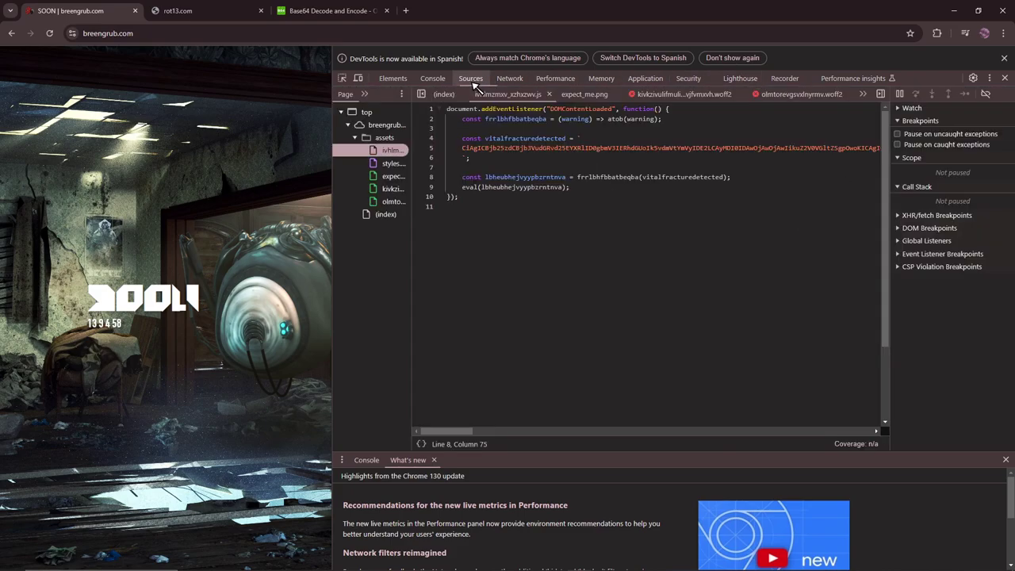
{"action": "left_click", "coordinate": [381, 113]}
{"action": "left_click", "coordinate": [384, 125]}
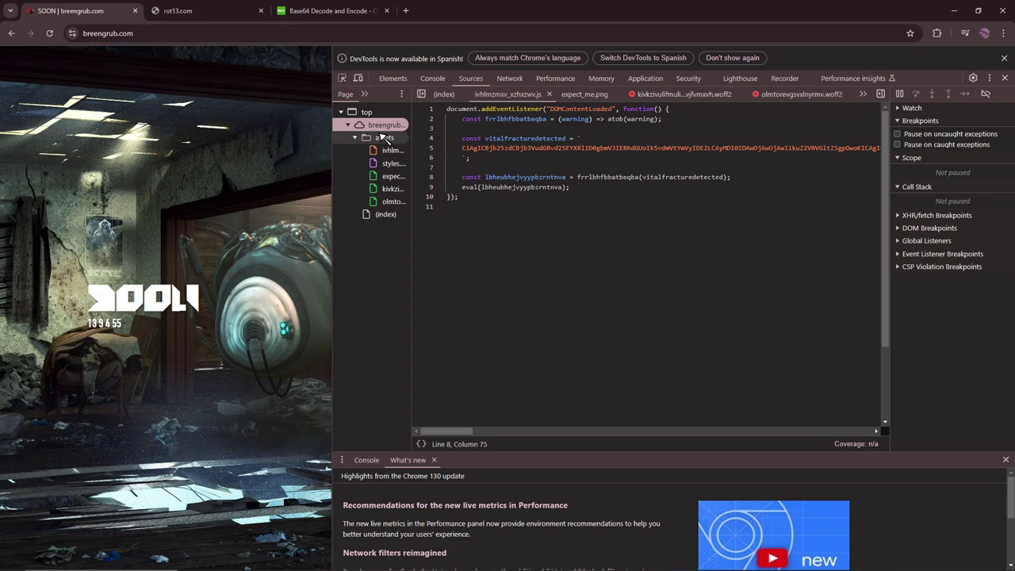
{"action": "left_click", "coordinate": [383, 137]}
{"action": "left_click", "coordinate": [391, 150]}
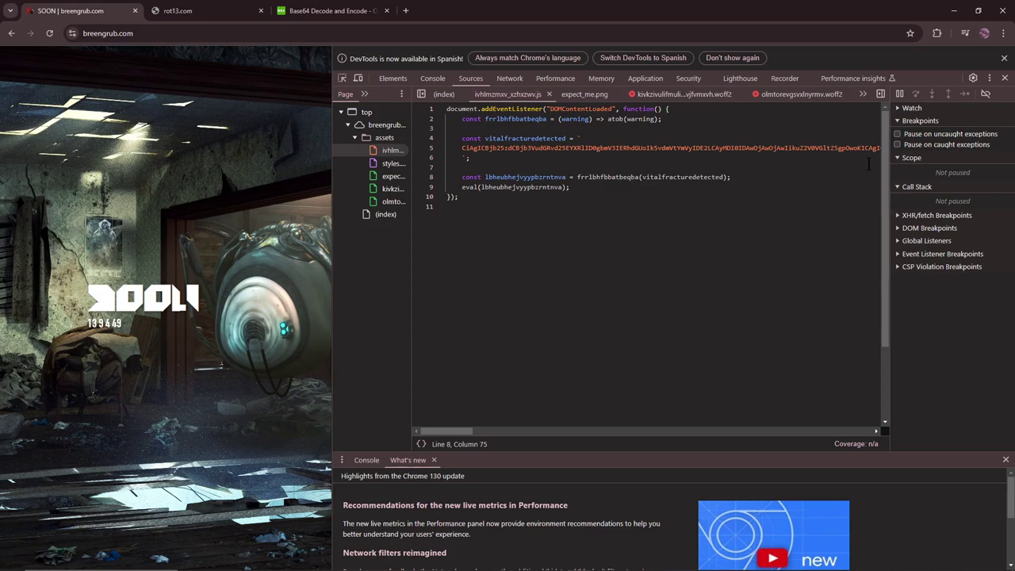
{"action": "left_click", "coordinate": [385, 212]}
{"action": "left_click", "coordinate": [393, 203]}
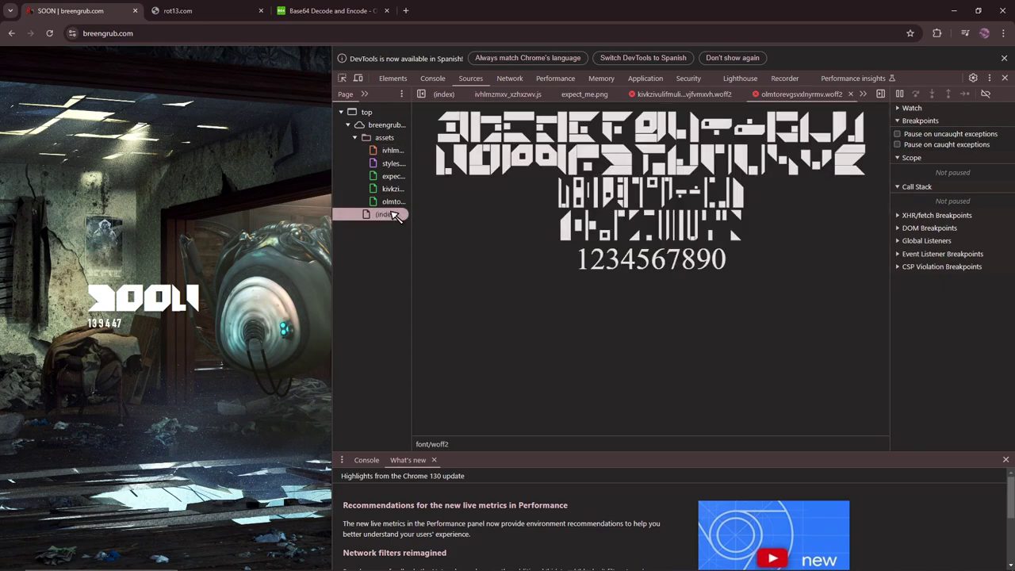
{"action": "left_click", "coordinate": [386, 214]}
{"action": "mouse_move", "coordinate": [555, 561]}
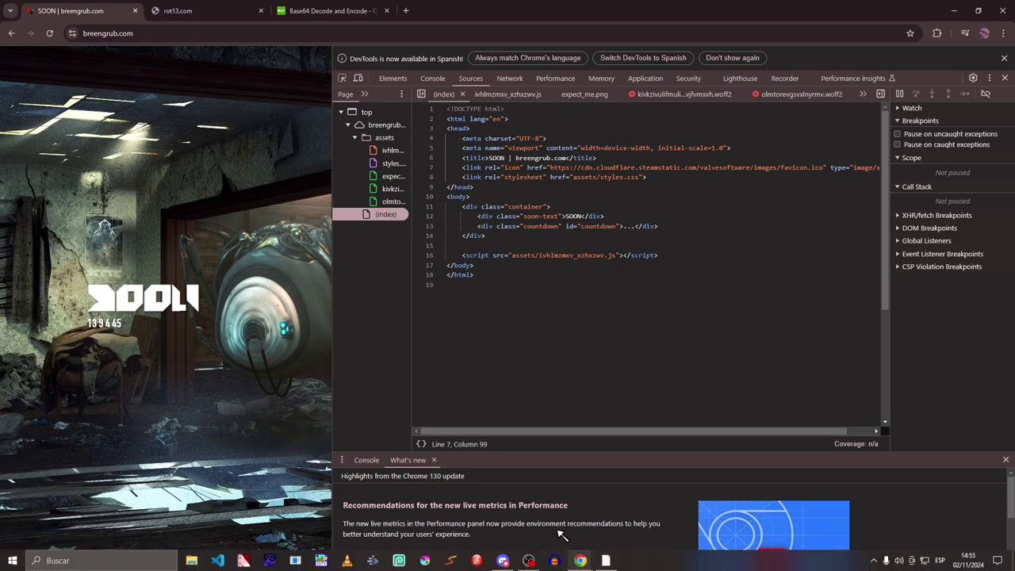